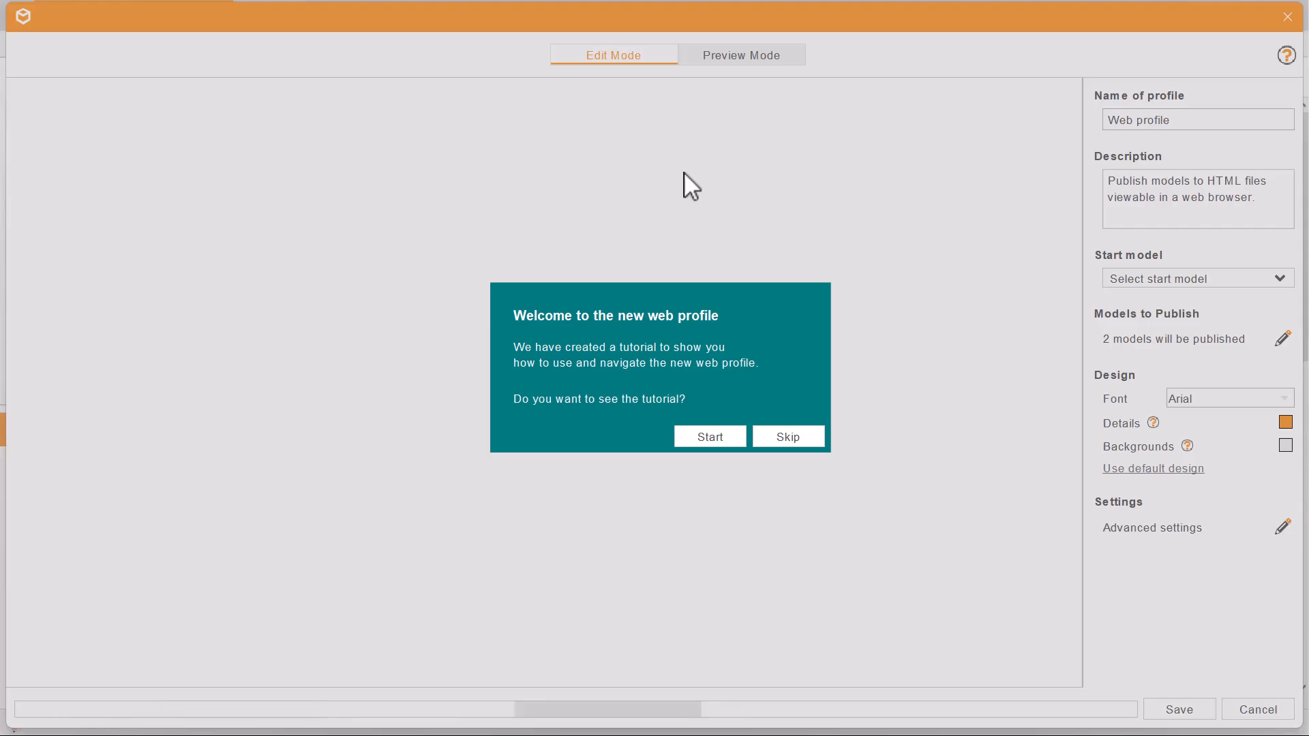
Go through all seven steps of the web profile tutorial, and open the guide once more and close it
click(703, 439)
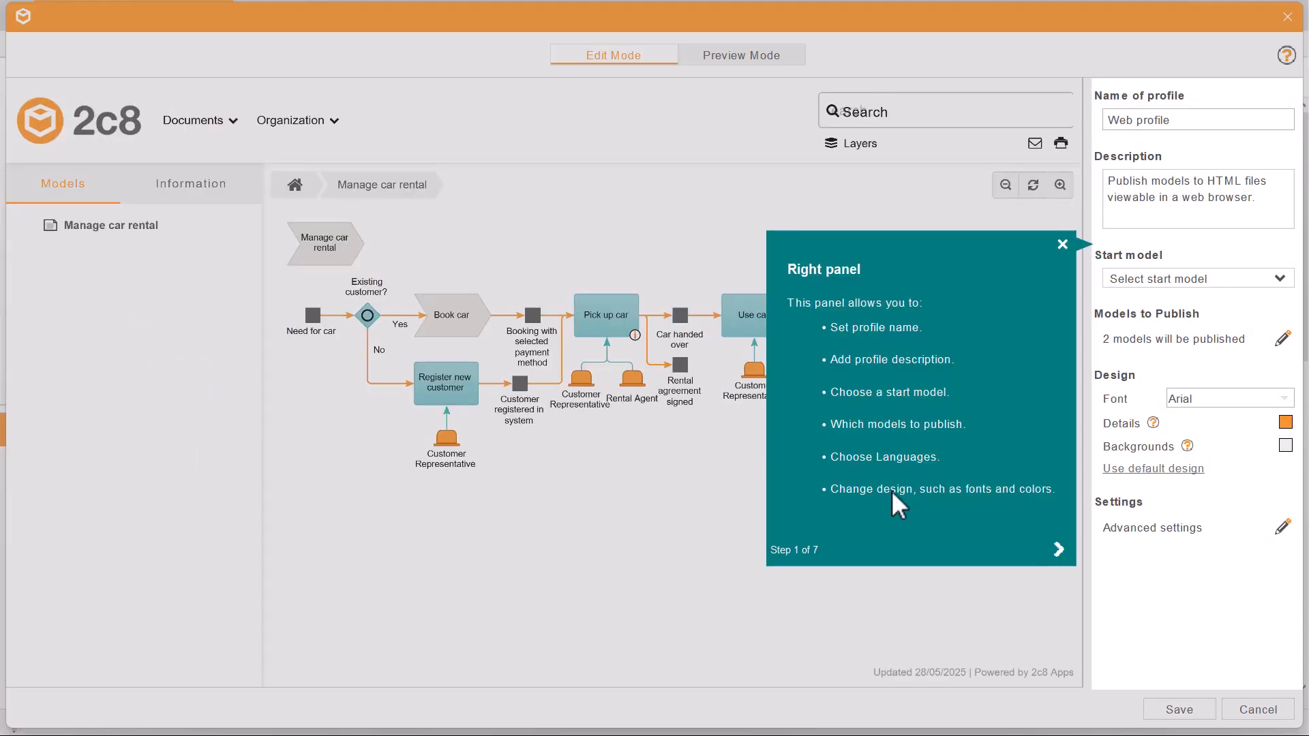
click(1058, 549)
click(861, 212)
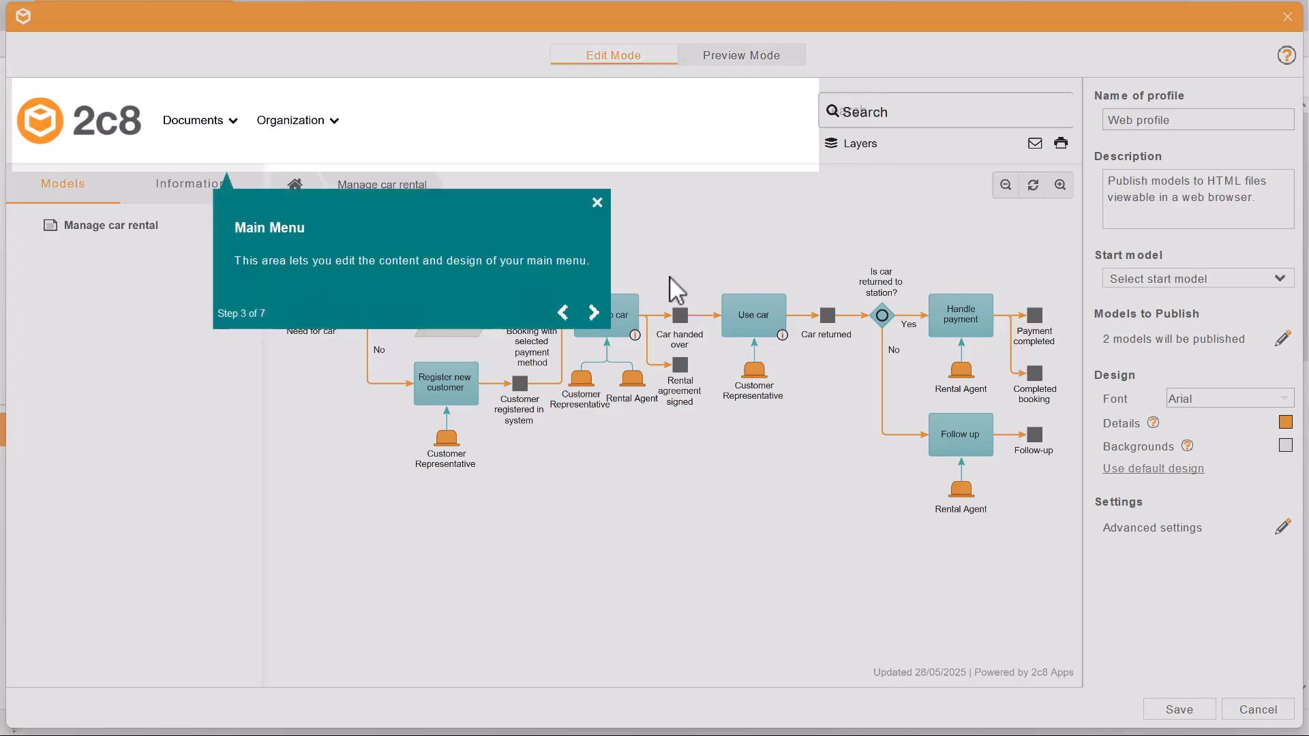
click(599, 310)
click(1097, 328)
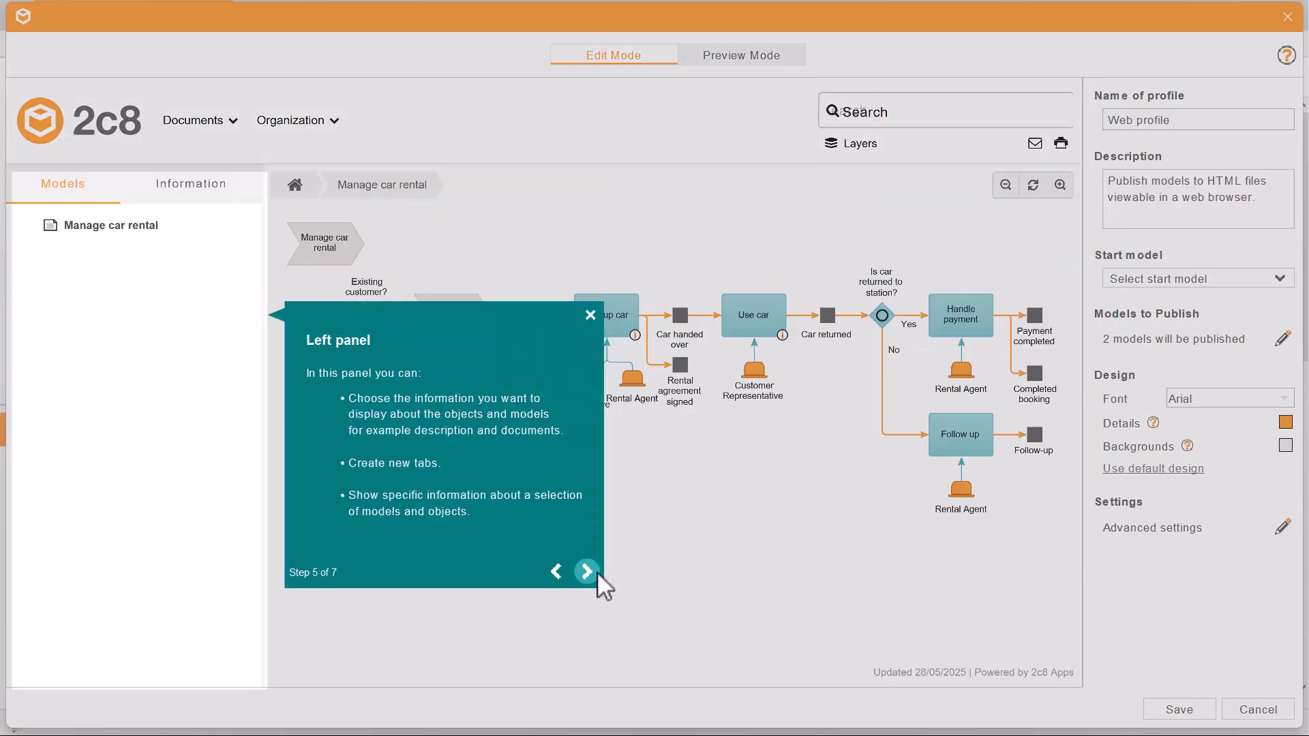
click(593, 572)
click(1015, 617)
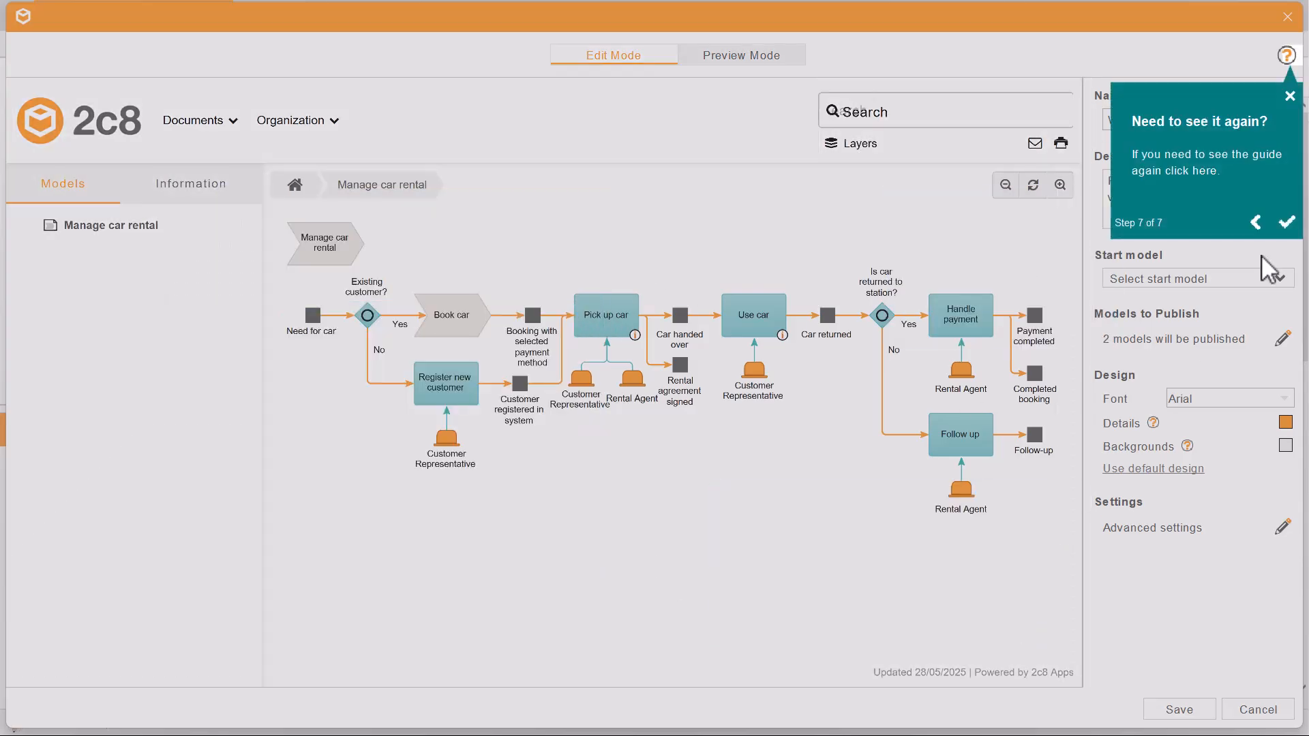
click(1280, 222)
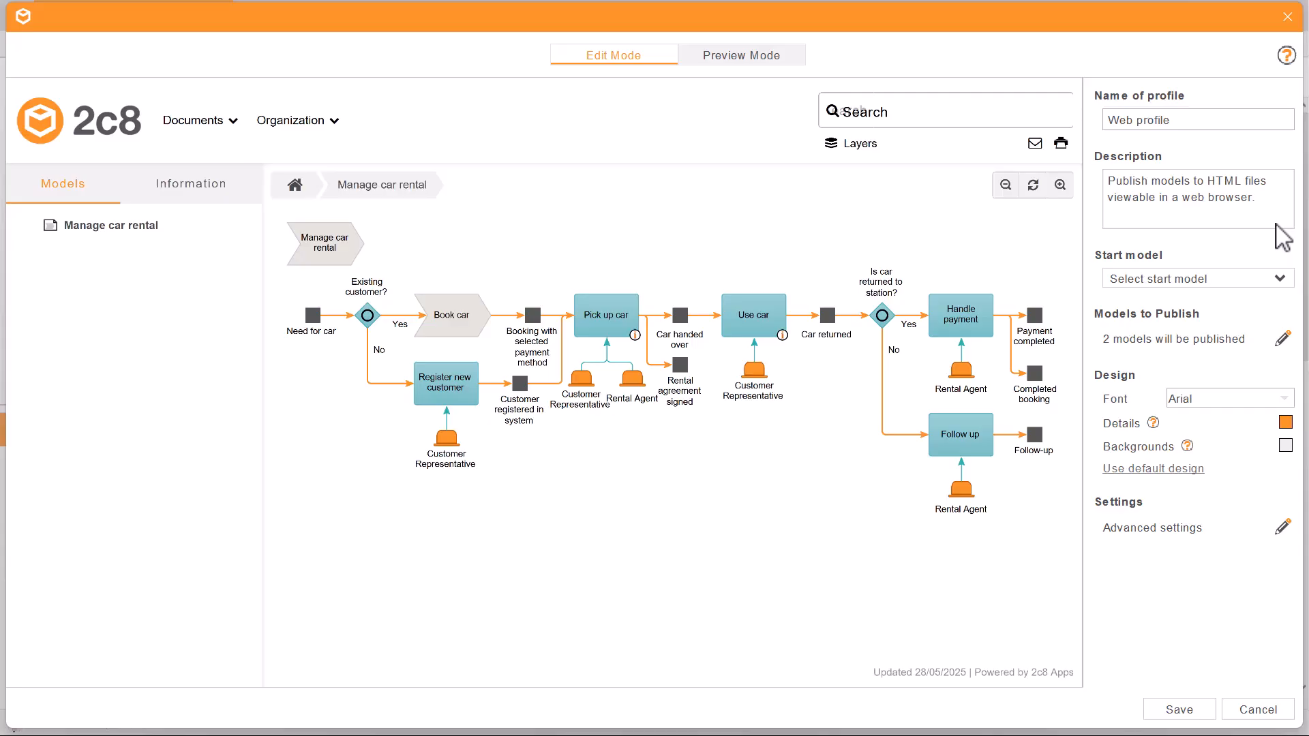
click(1285, 57)
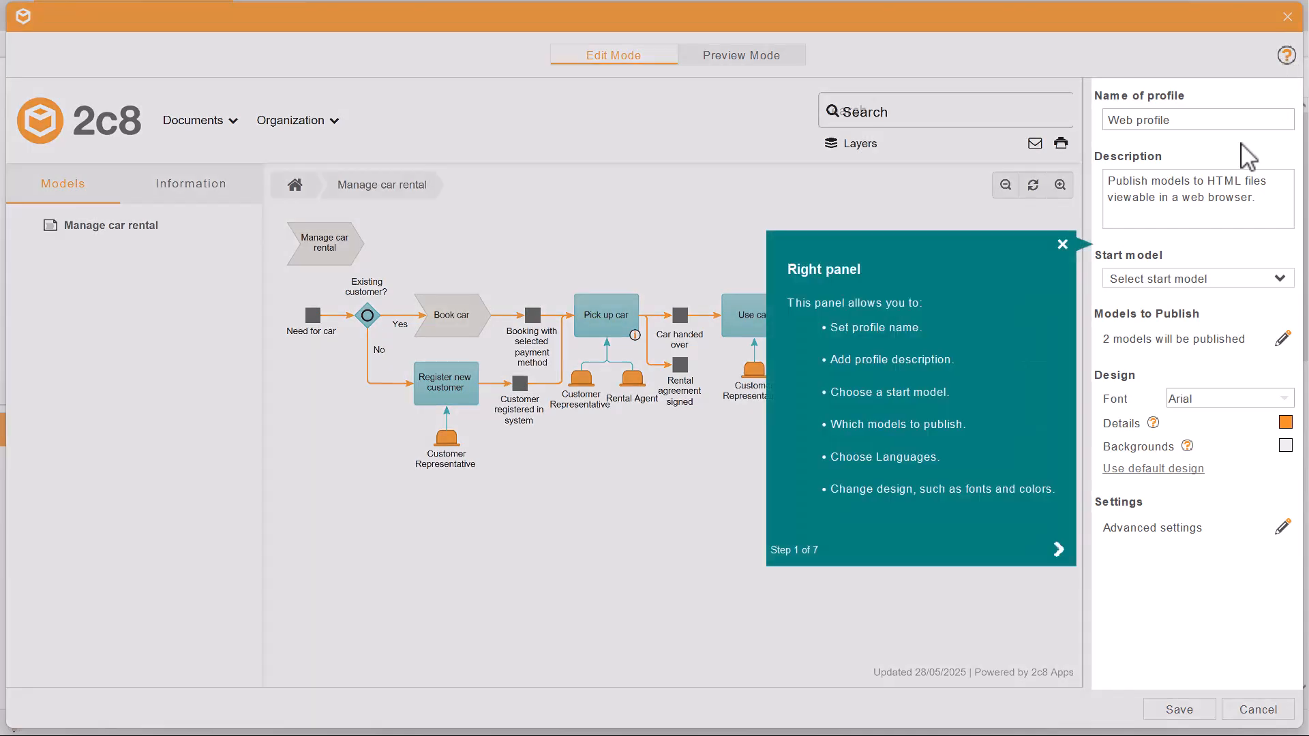
click(1060, 245)
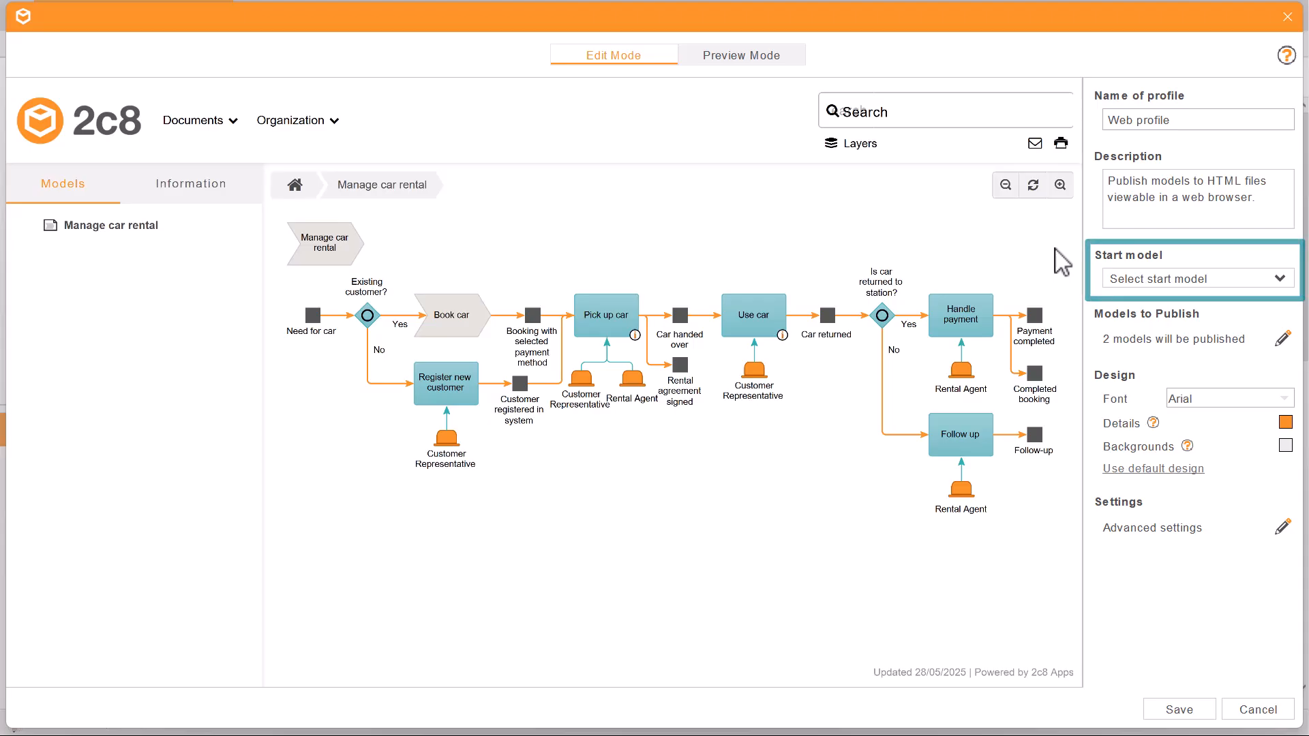
Set the web profile's start model to "Manage rental sevices"
mouse_move(1083, 273)
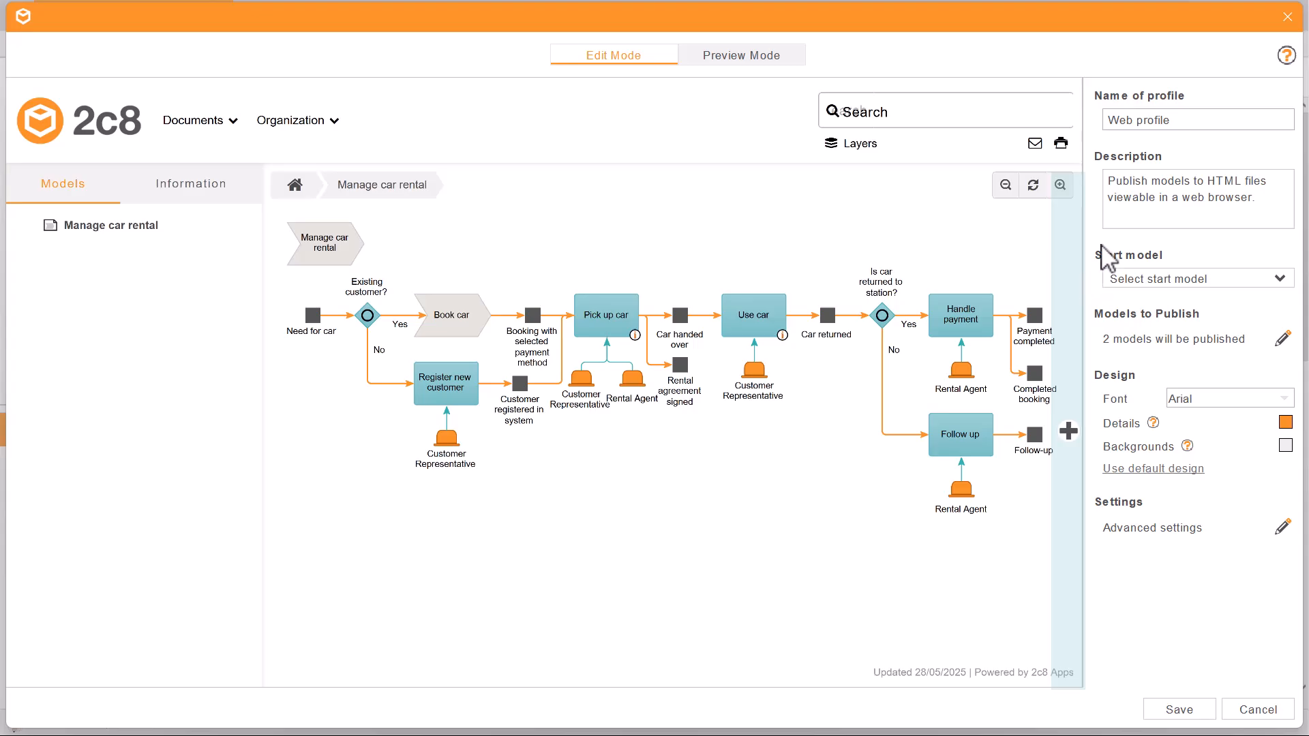
click(1114, 281)
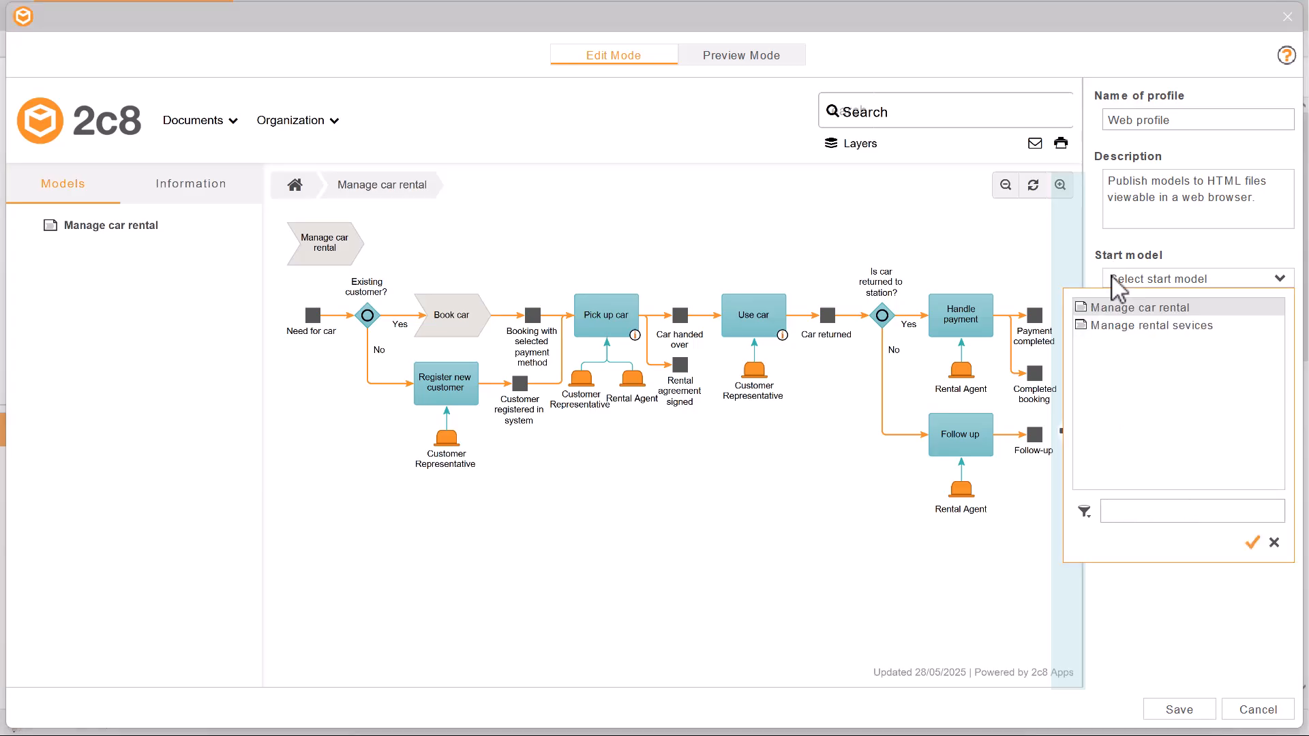
click(1120, 328)
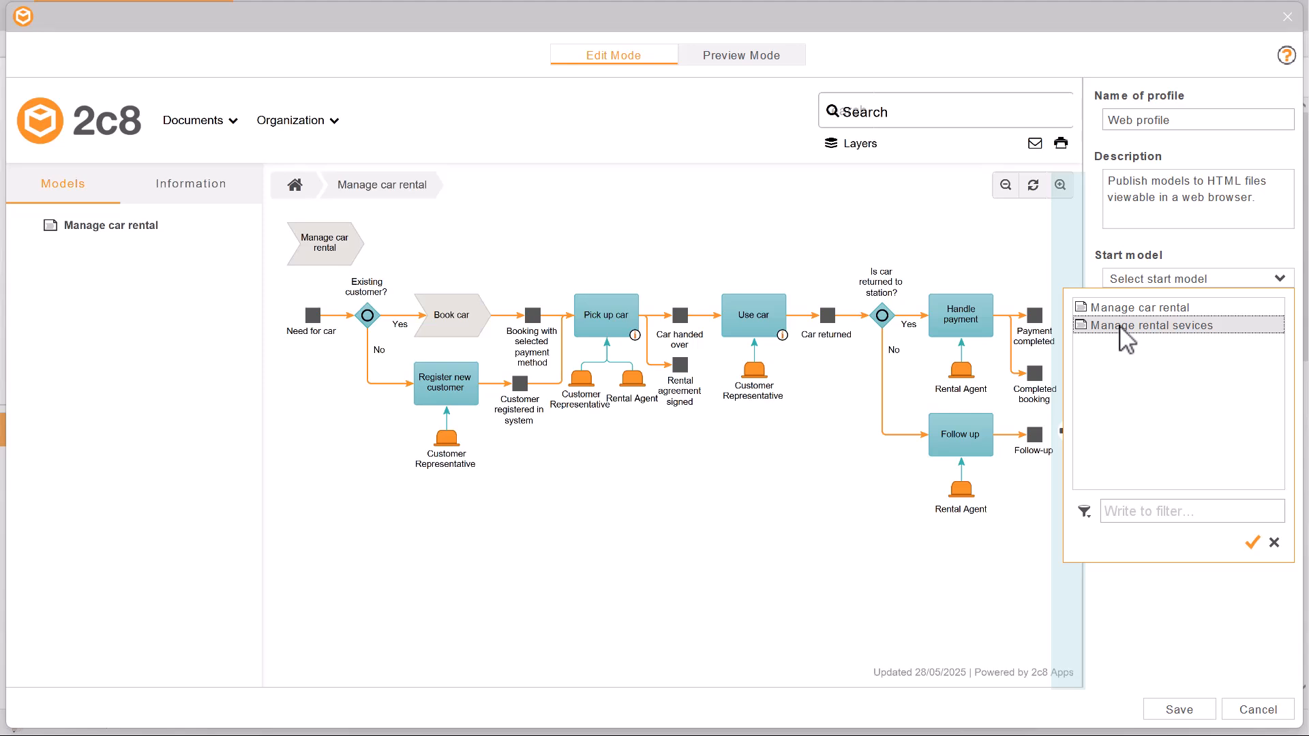
click(1253, 544)
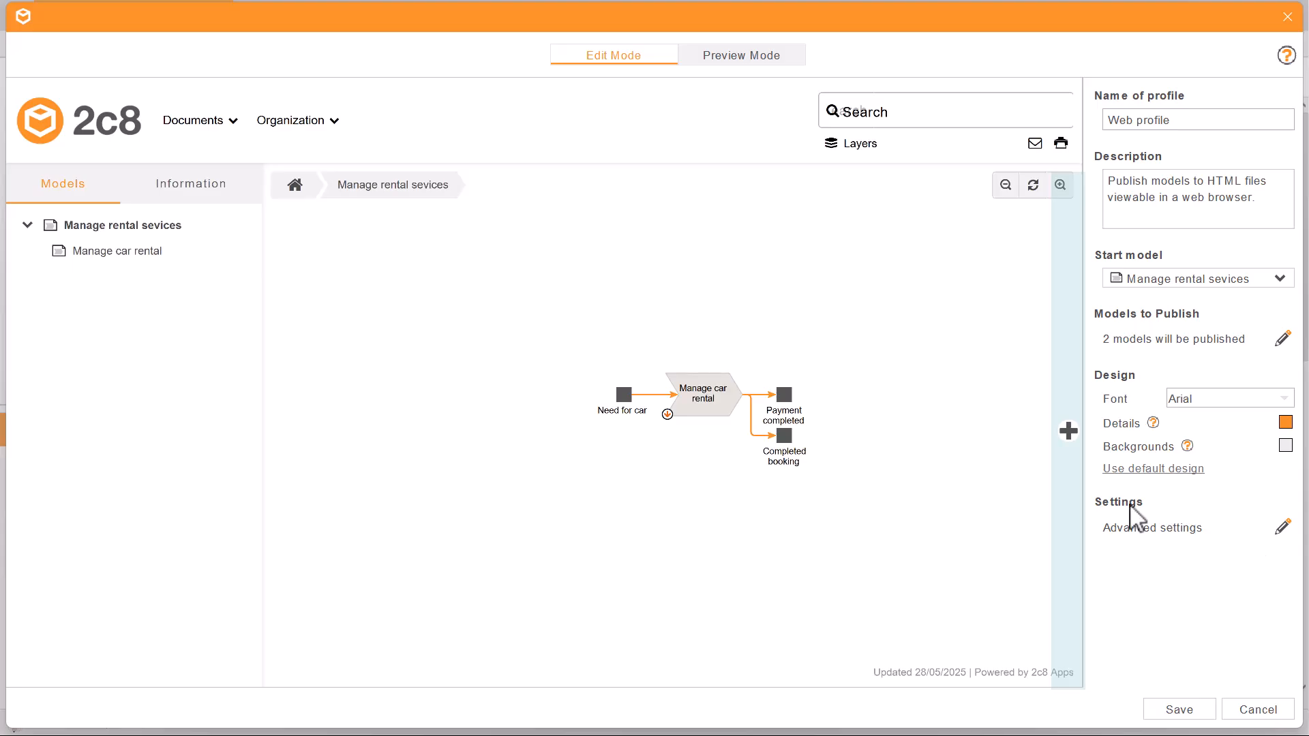
Preview the profile: open the Manage car rental submodel, inspect Pick up car, Use car and Customer Representative, and return to the start model
mouse_move(935, 427)
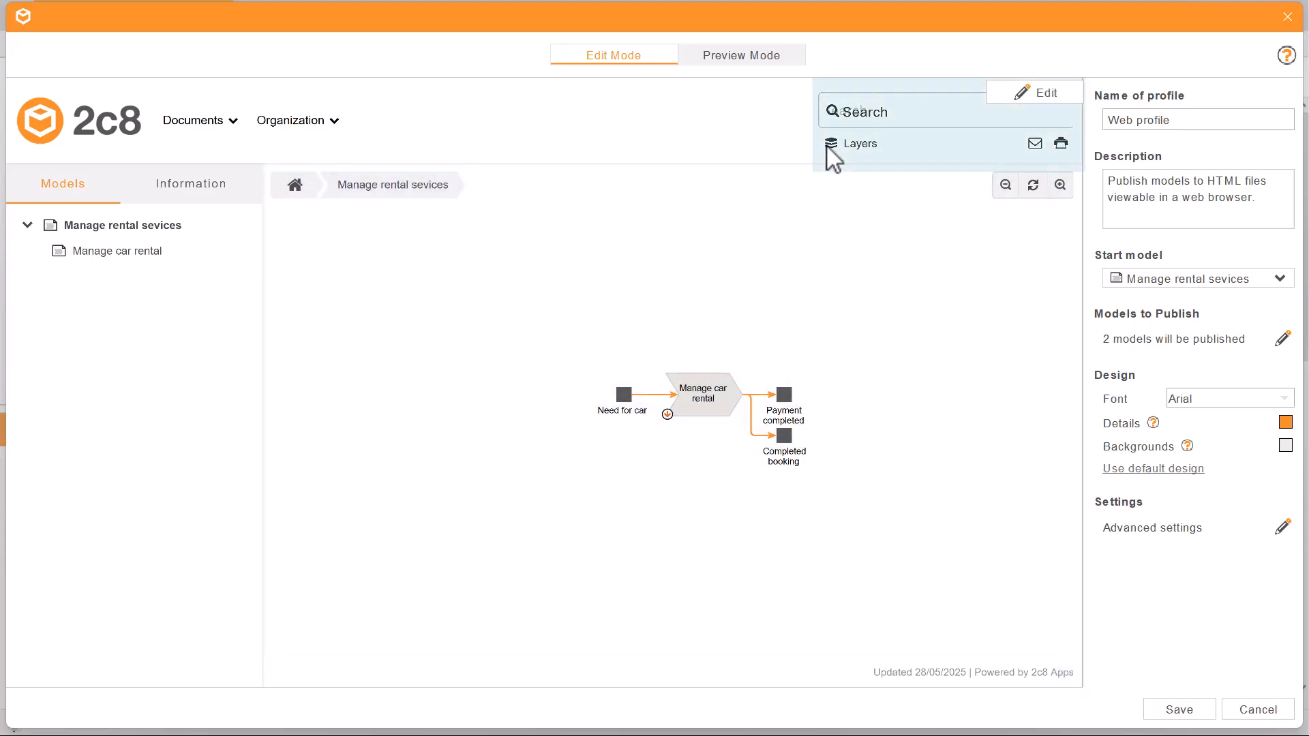
mouse_move(230, 313)
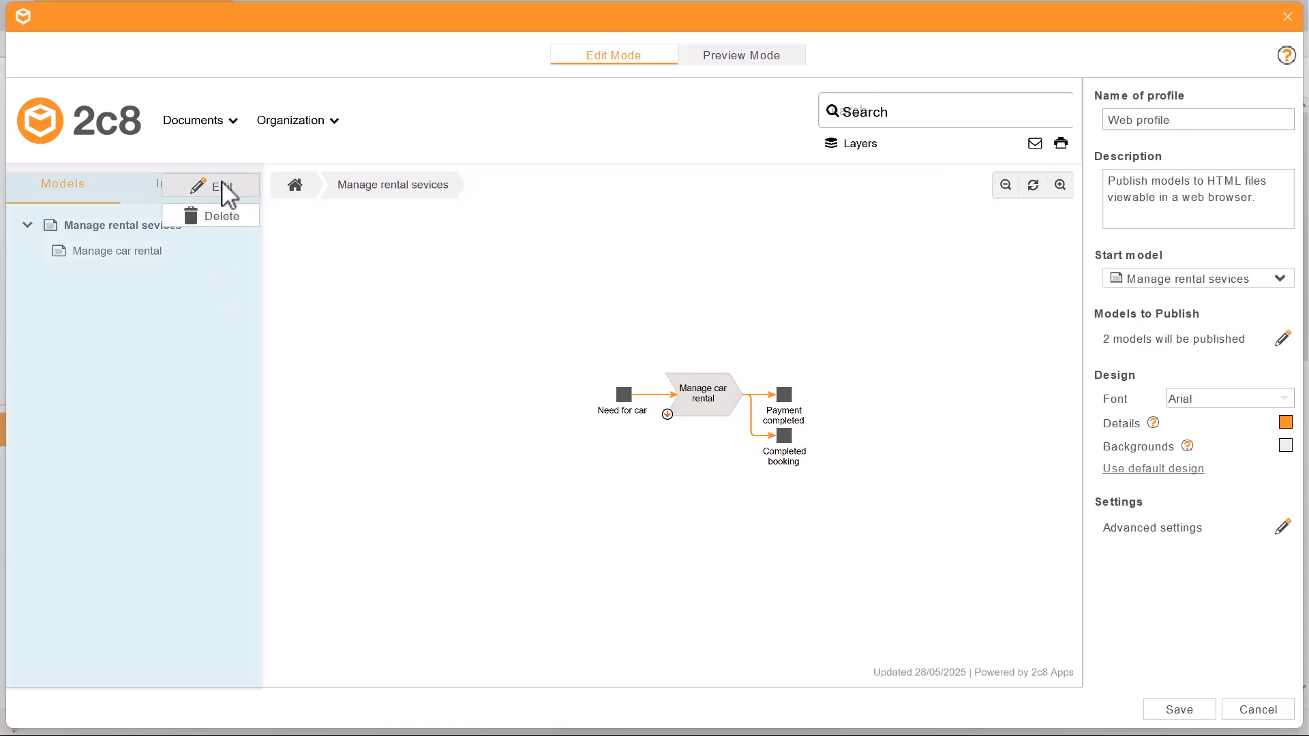
mouse_move(411, 305)
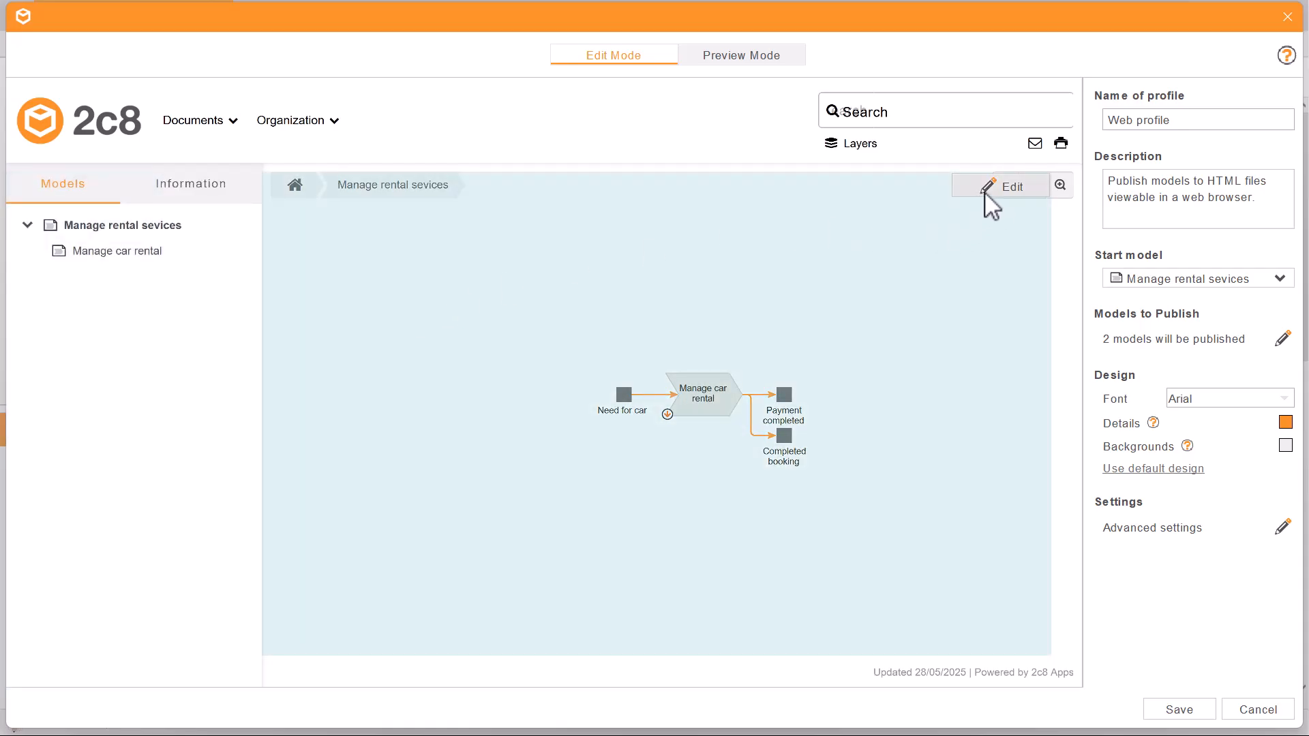
mouse_move(712, 123)
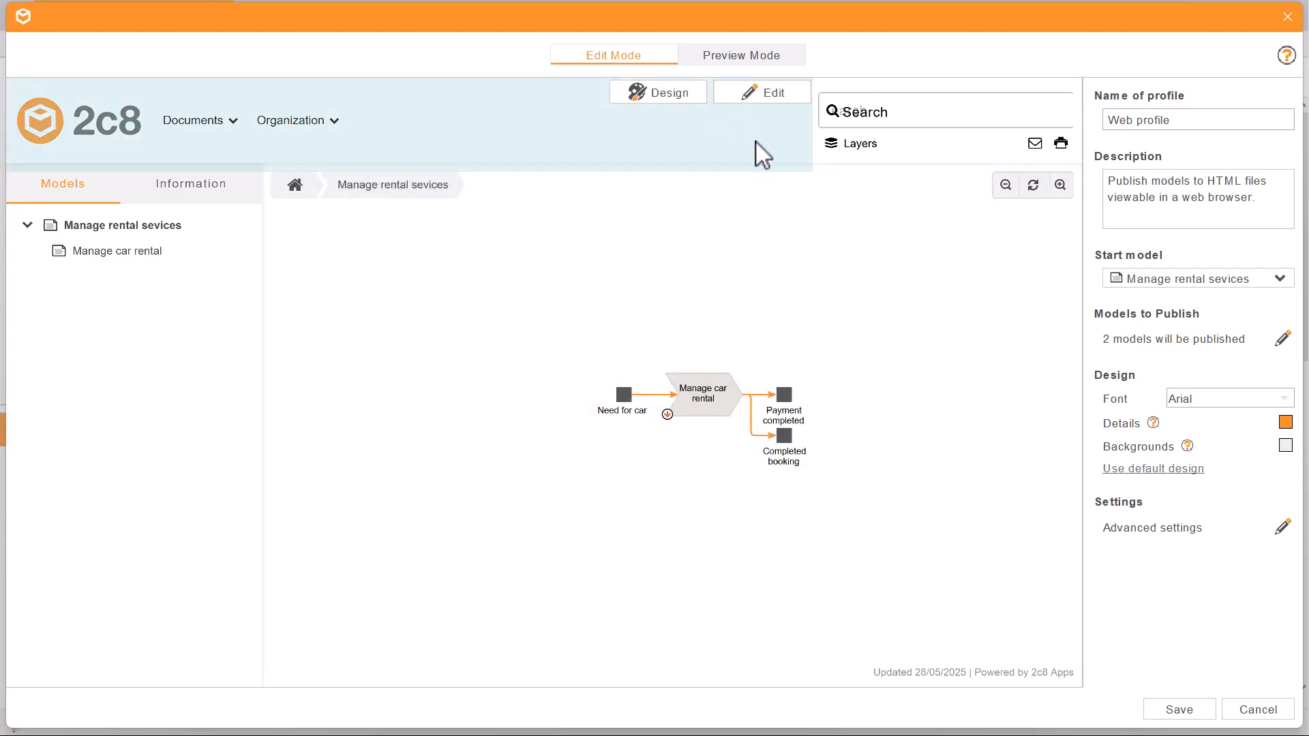
click(755, 57)
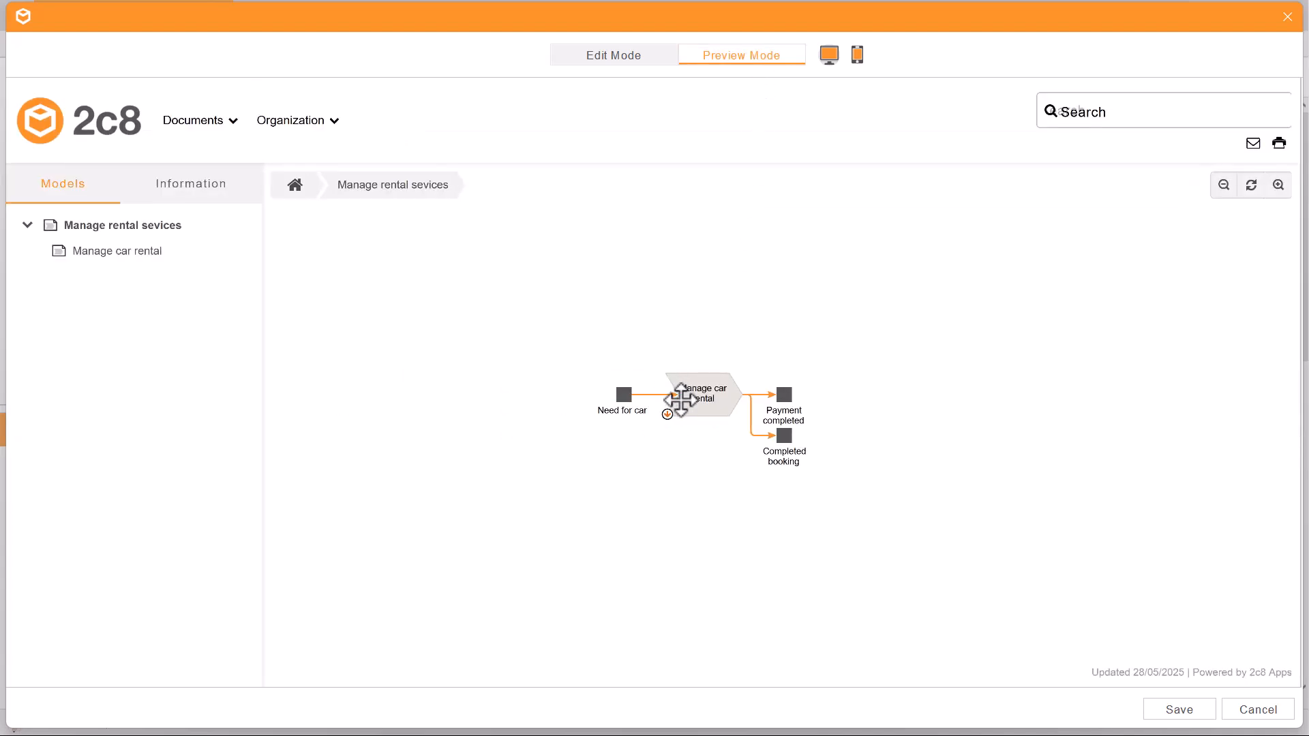
click(667, 414)
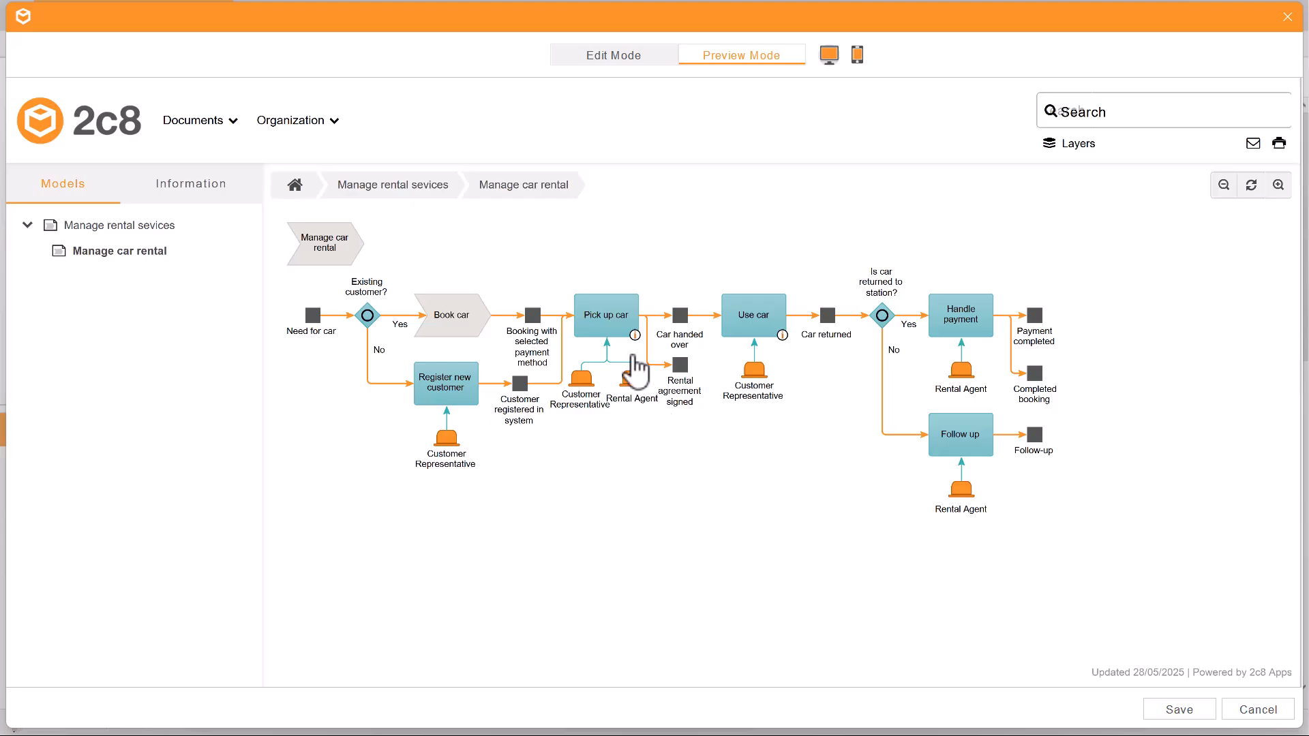
click(606, 320)
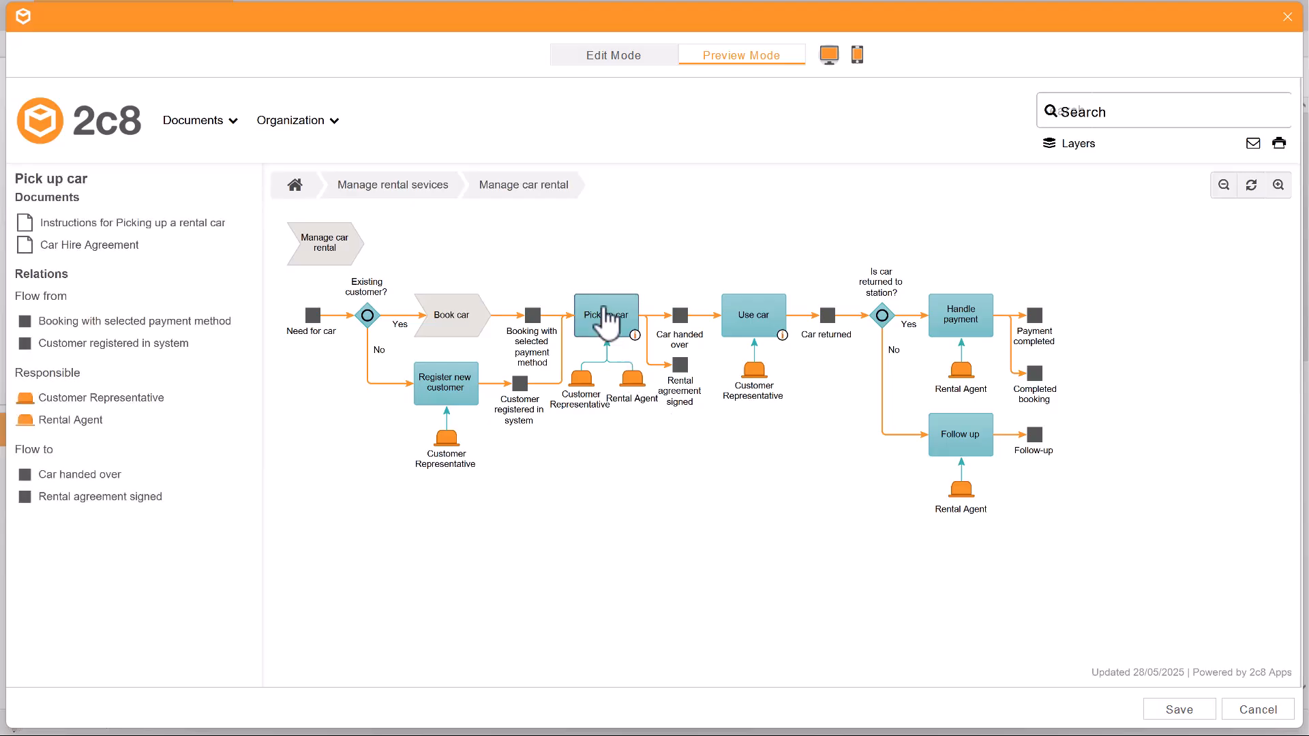
click(746, 325)
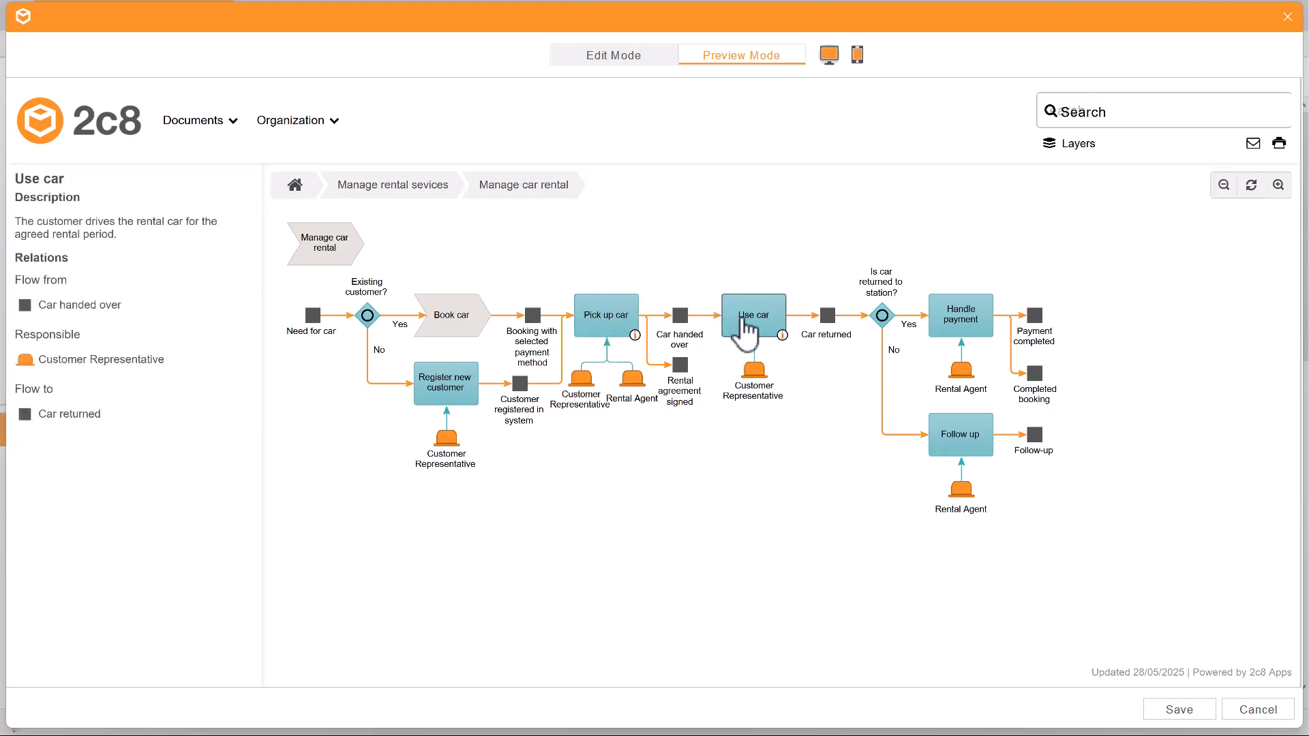
click(586, 385)
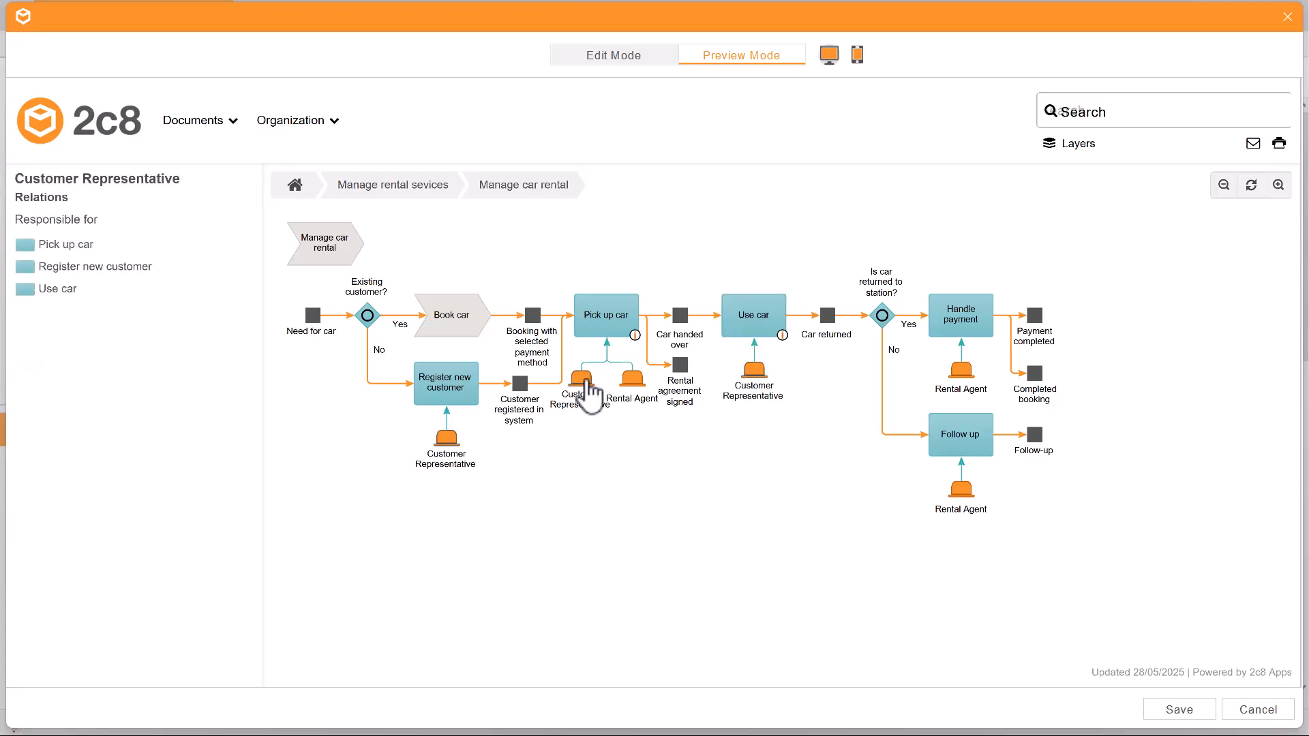
click(295, 185)
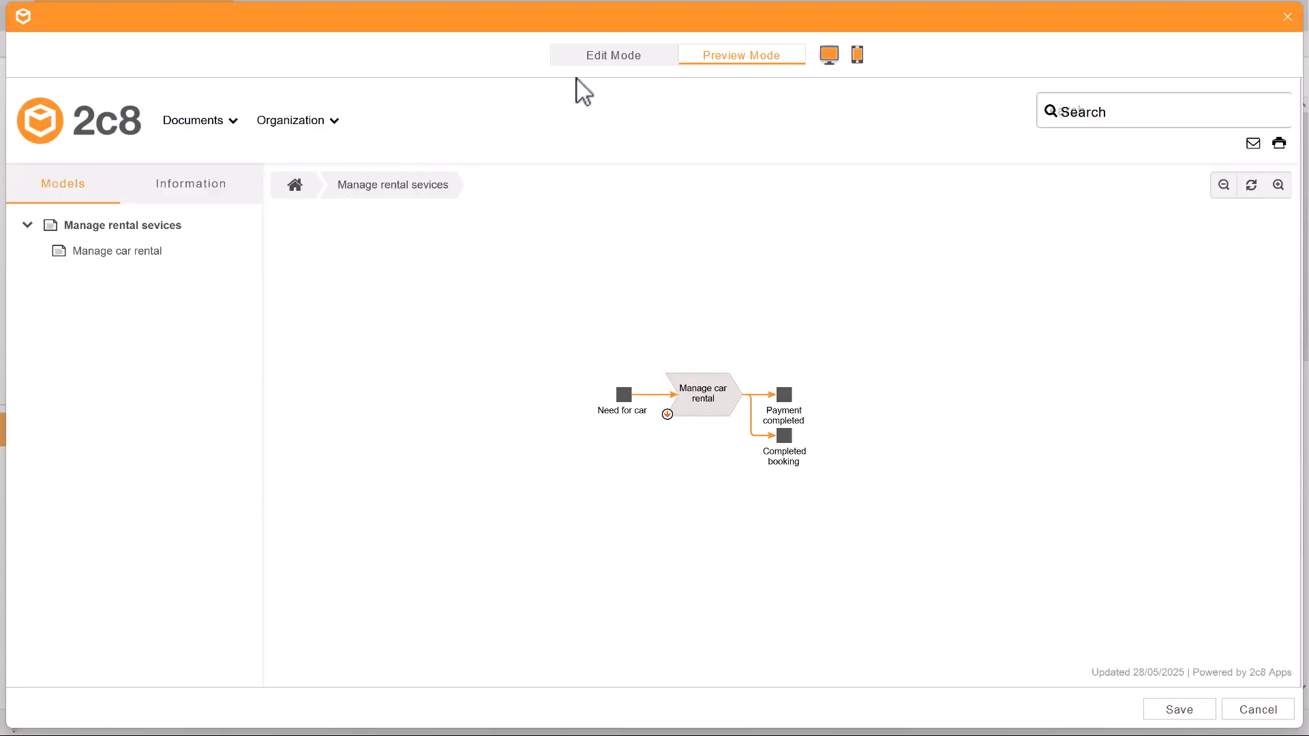
Leave the preview, save the web profile and close the model publishing dialog
click(609, 57)
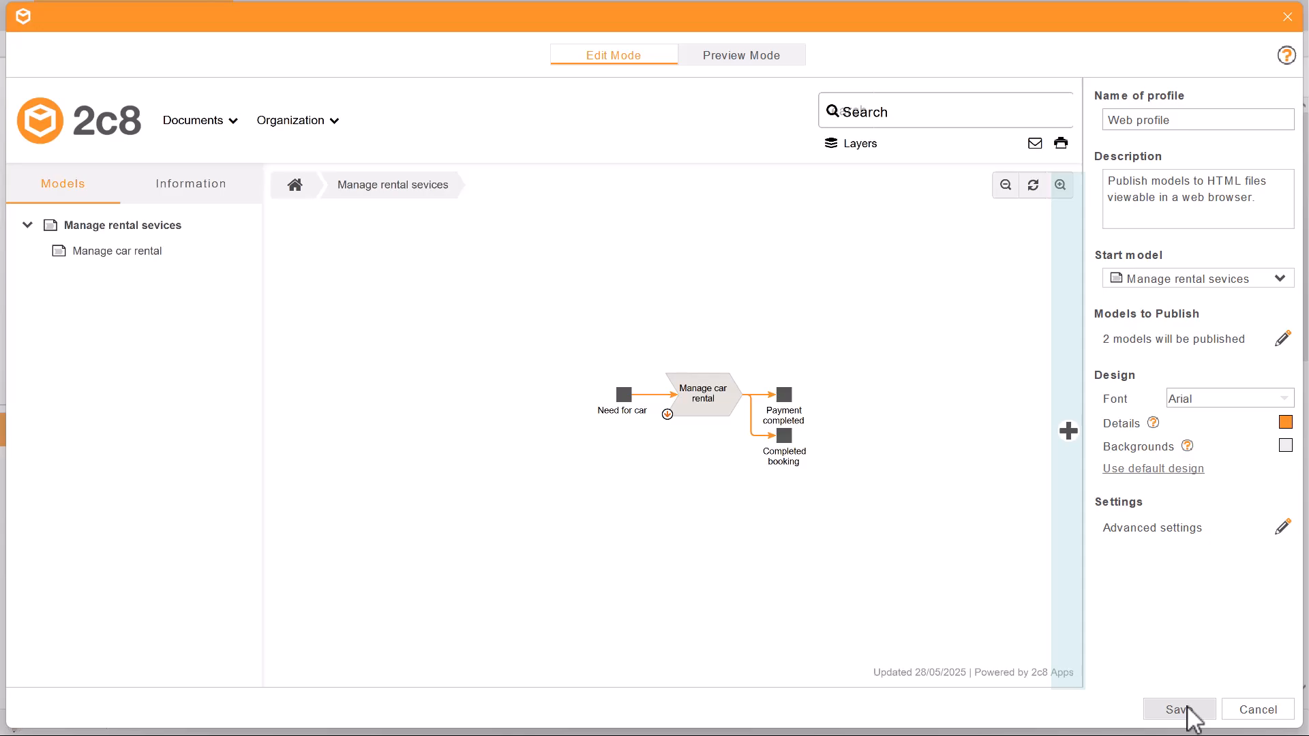
click(1186, 709)
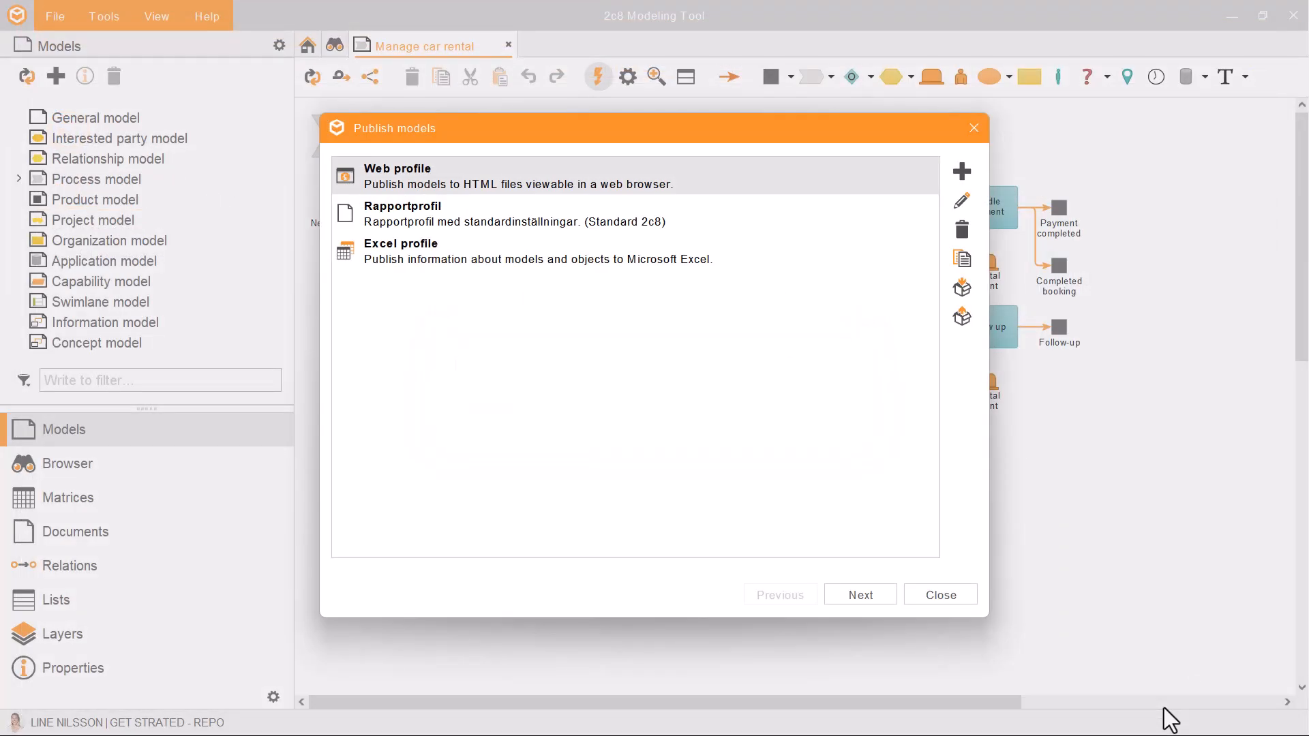
click(959, 603)
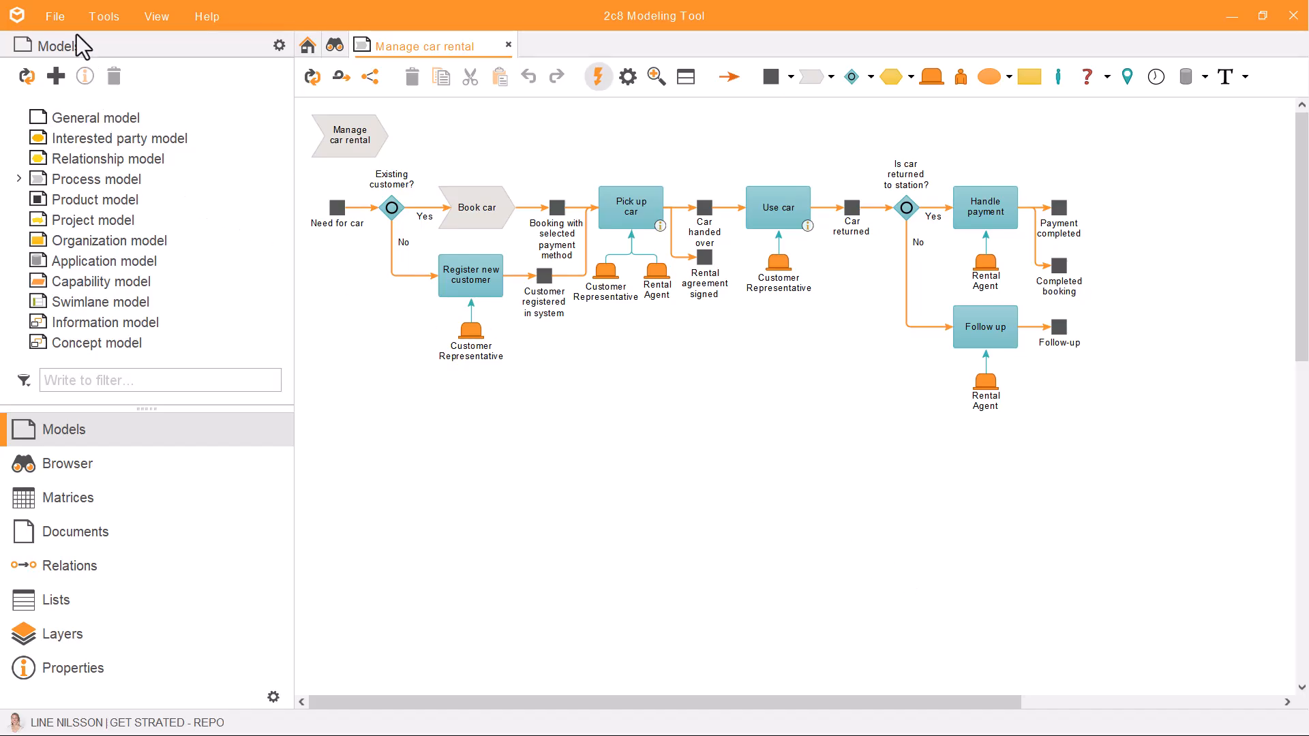
Close the repository and open the signed-in user's account settings in the 2c8 Portal
click(65, 18)
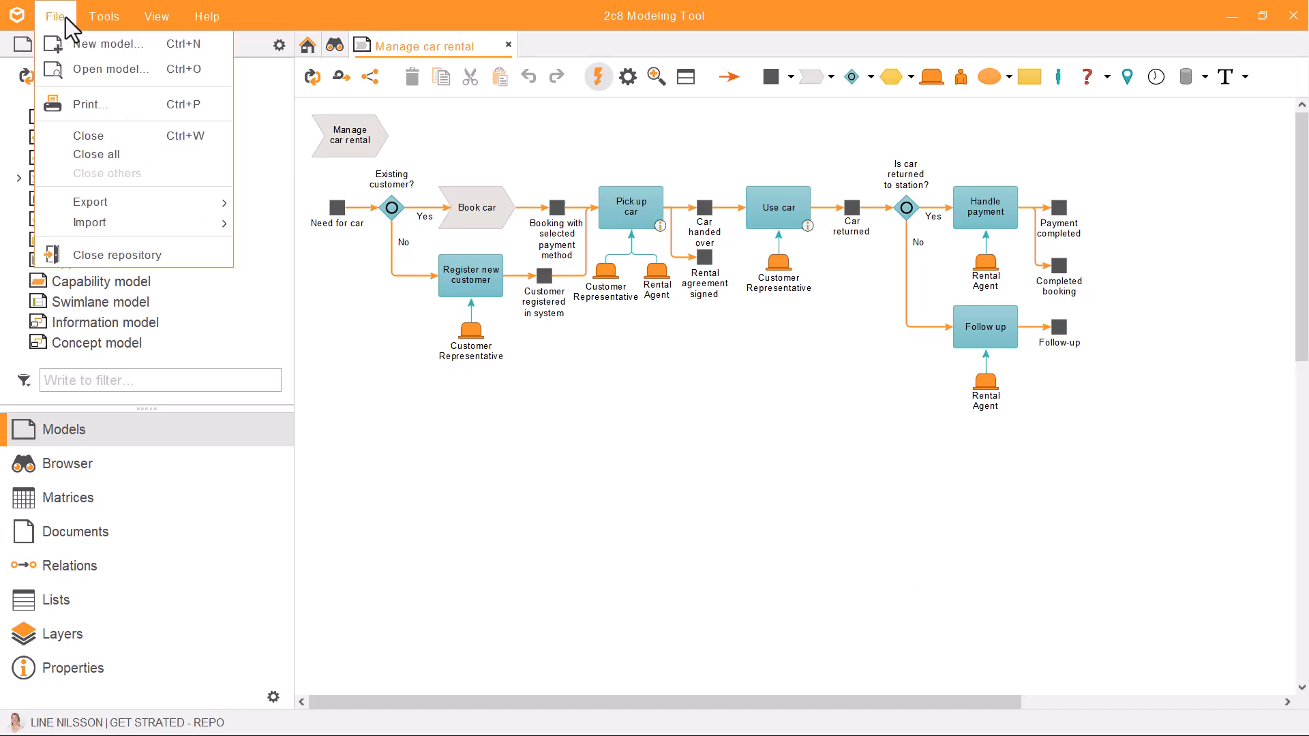
click(174, 258)
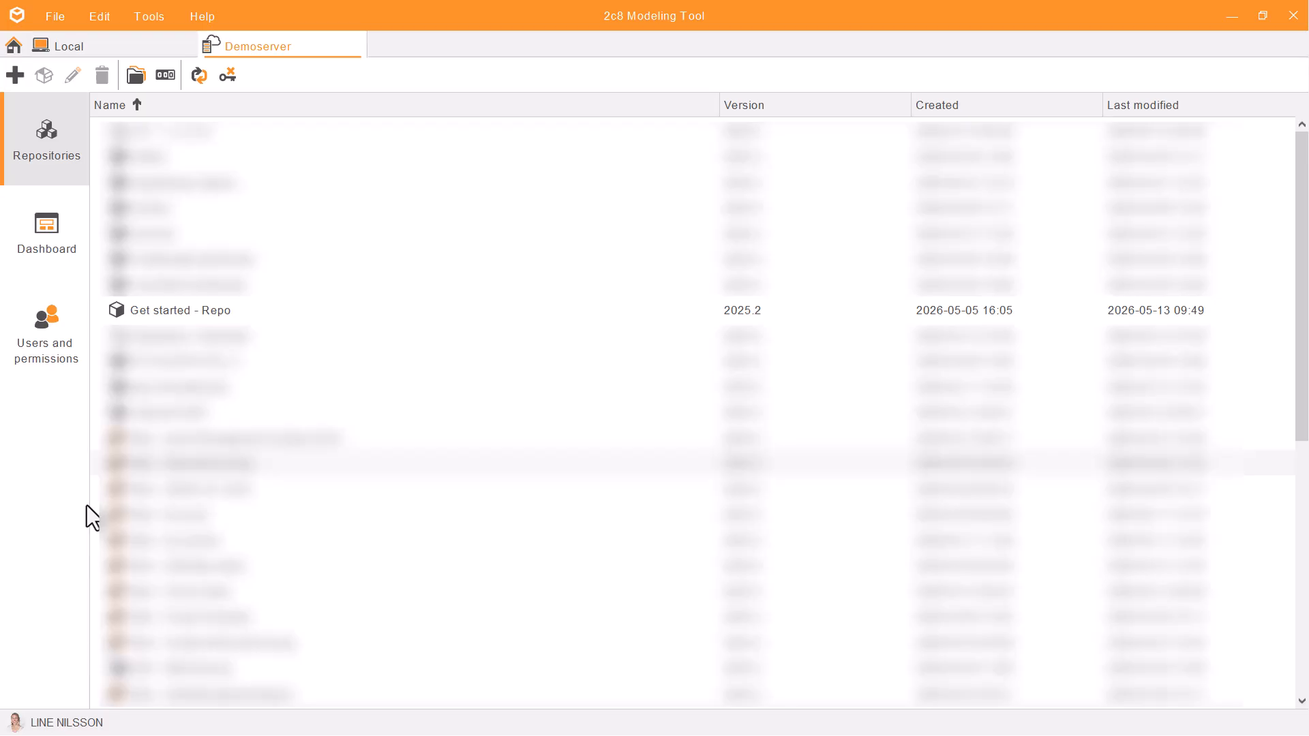
click(19, 726)
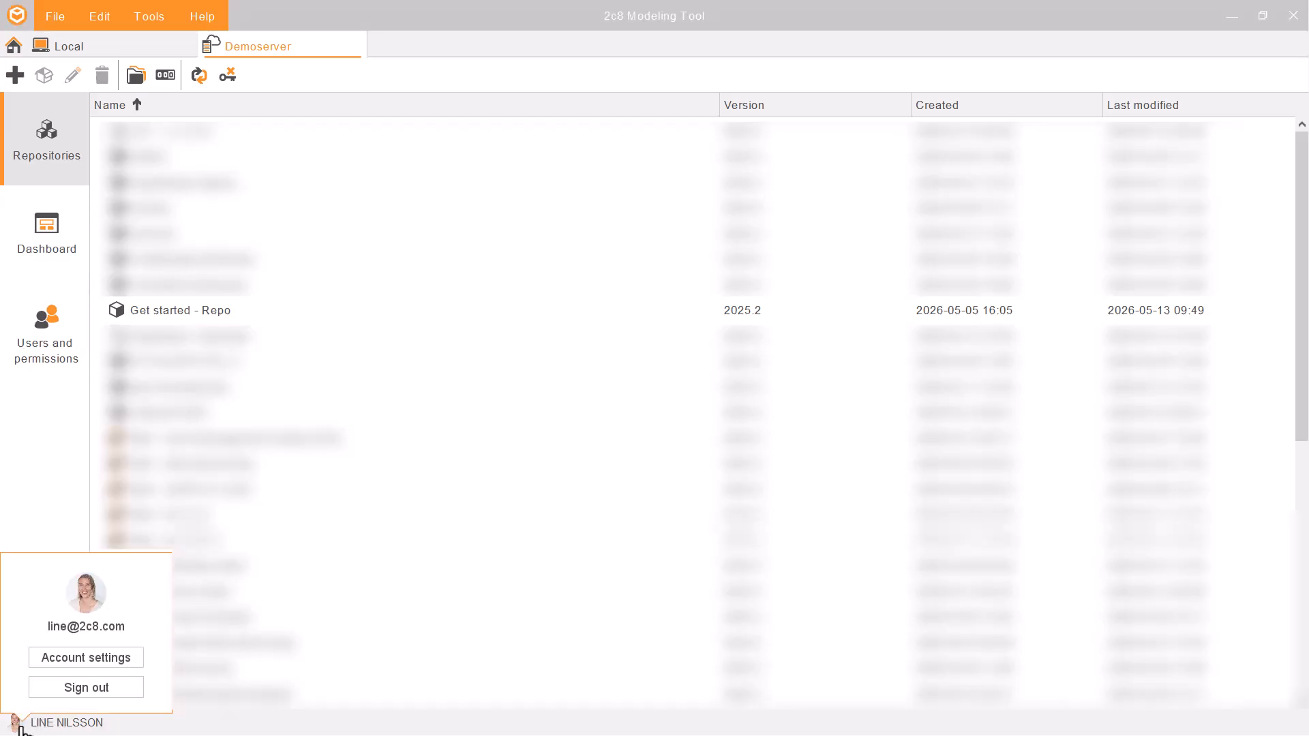
click(73, 664)
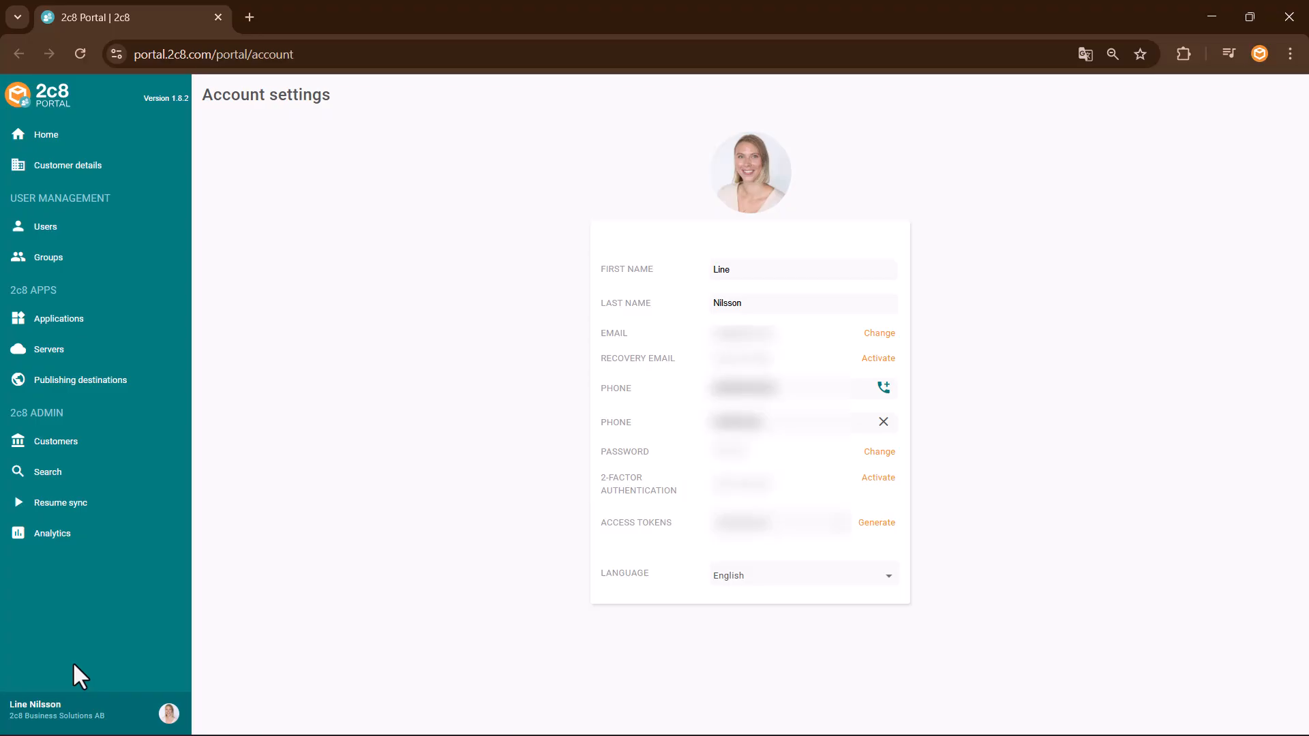
Open the configuration site of the Demoserver from the portal's server list
click(92, 355)
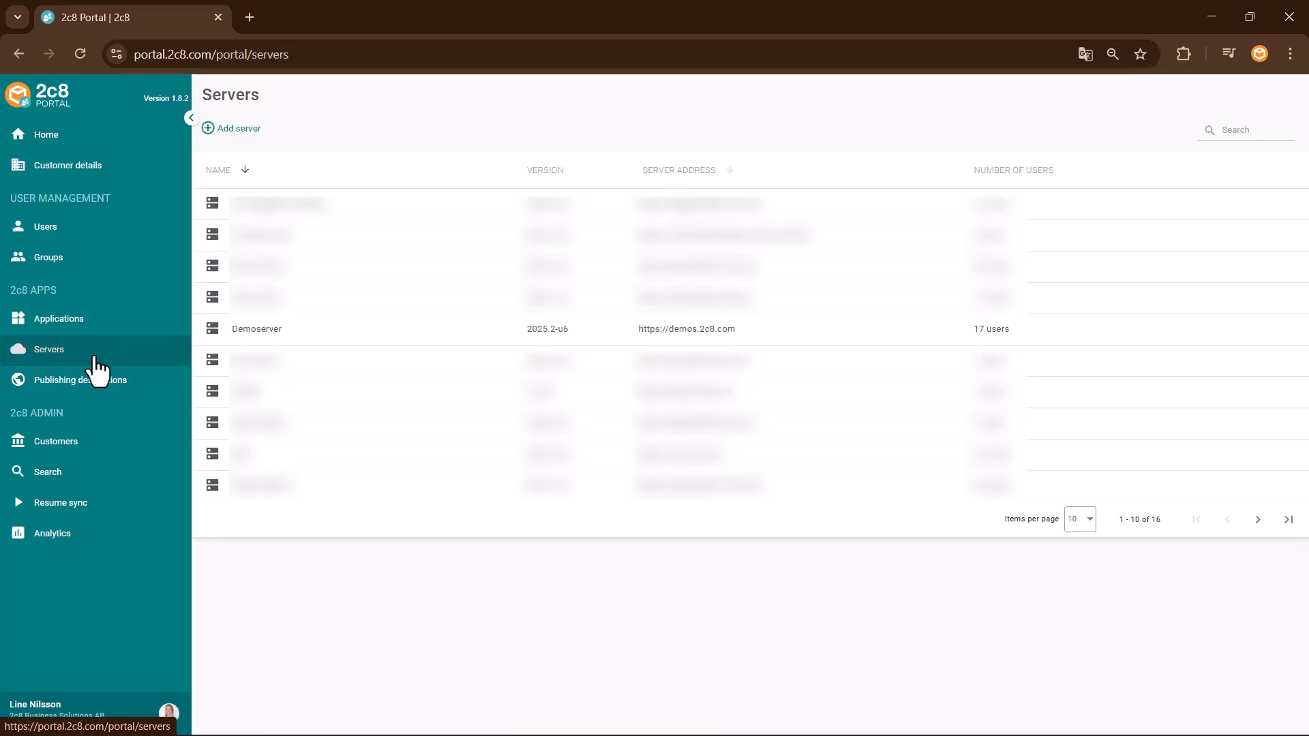
mouse_move(310, 342)
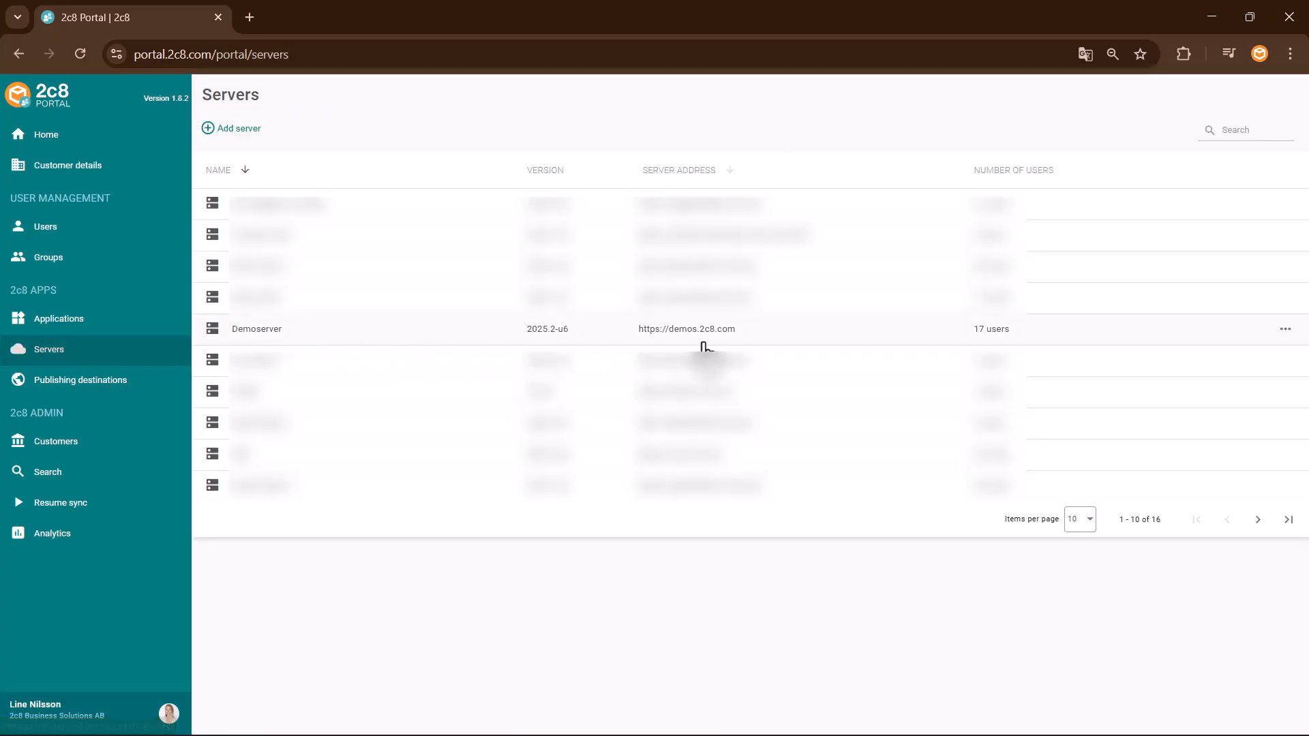
click(1285, 330)
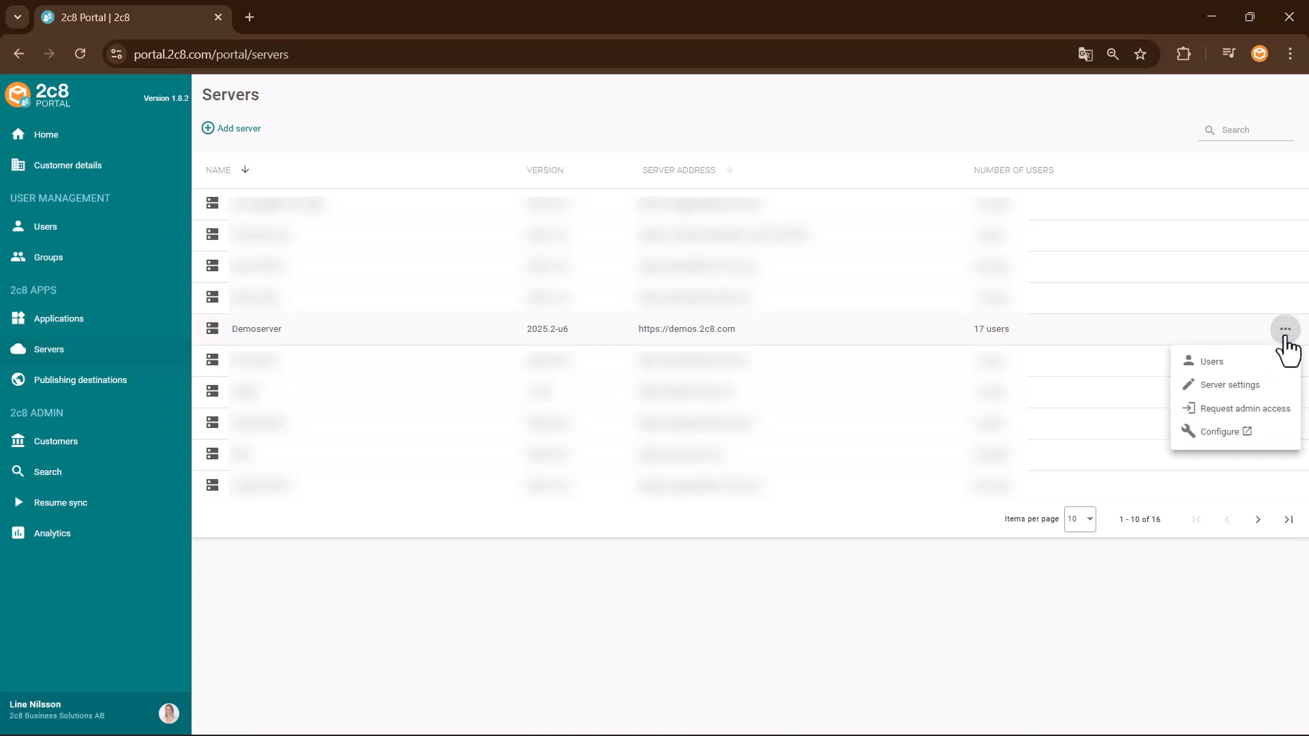
click(1257, 439)
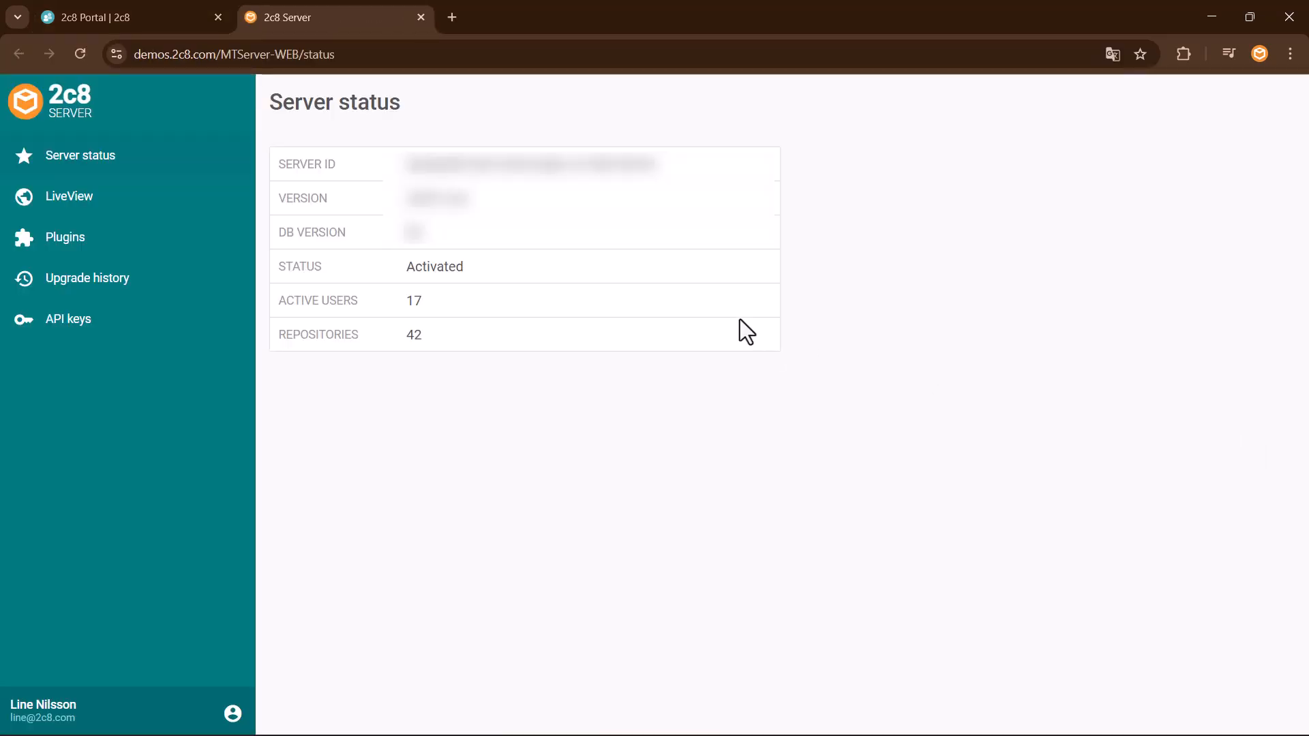
Start a new LiveView publication on the server and title it "Demo - LiveView Publication"
click(142, 197)
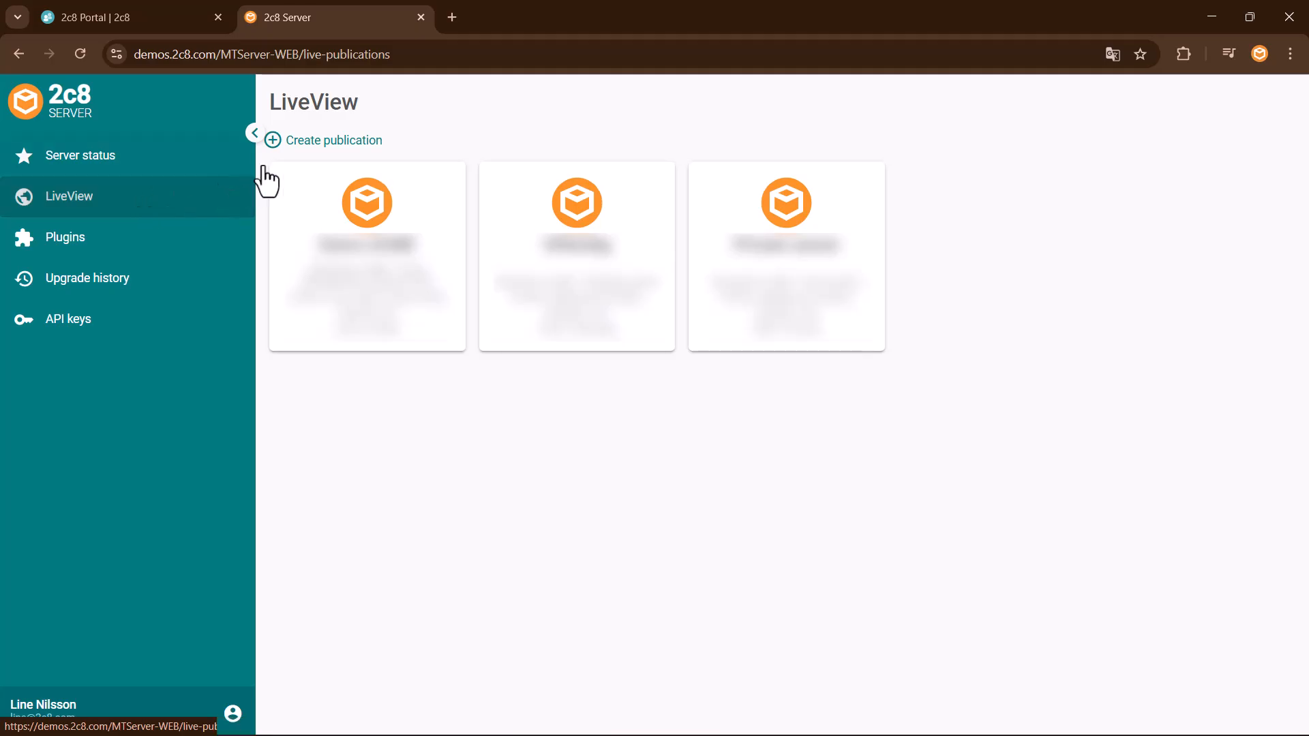
click(315, 143)
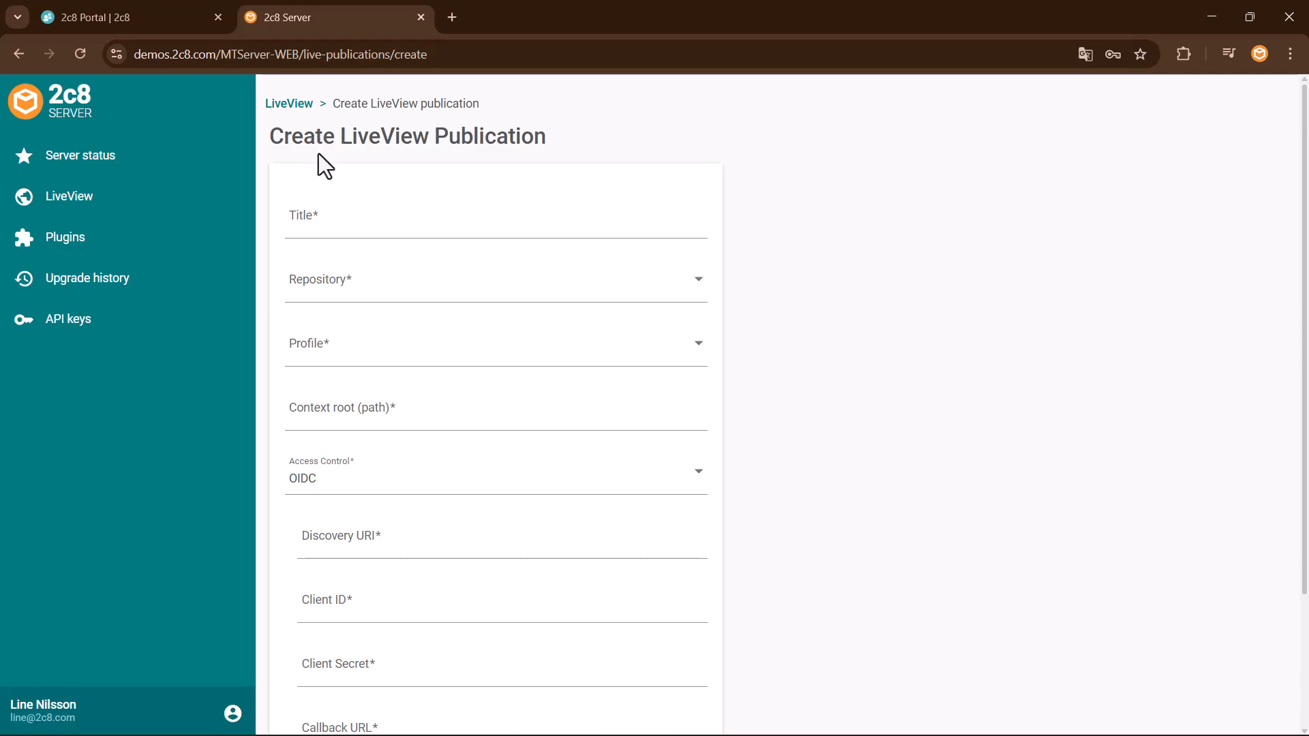
click(325, 231)
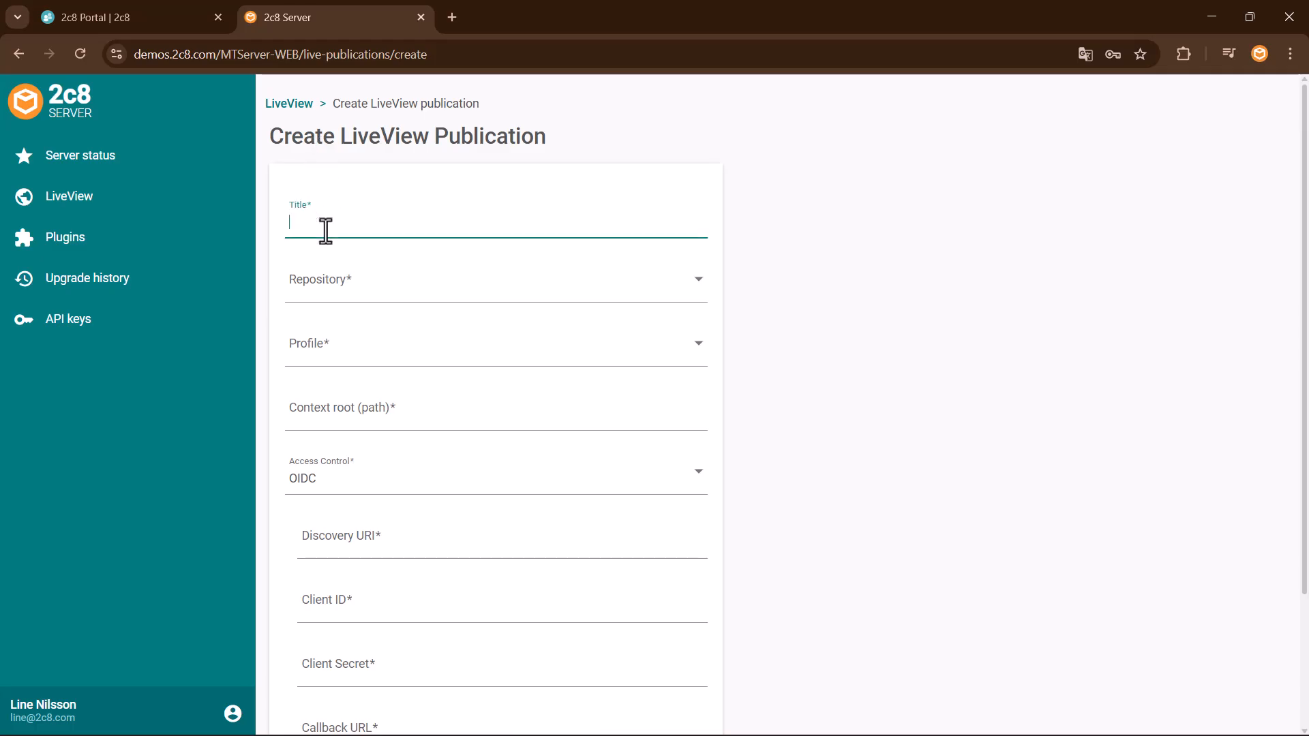
text(Demo - LiveView Publication)
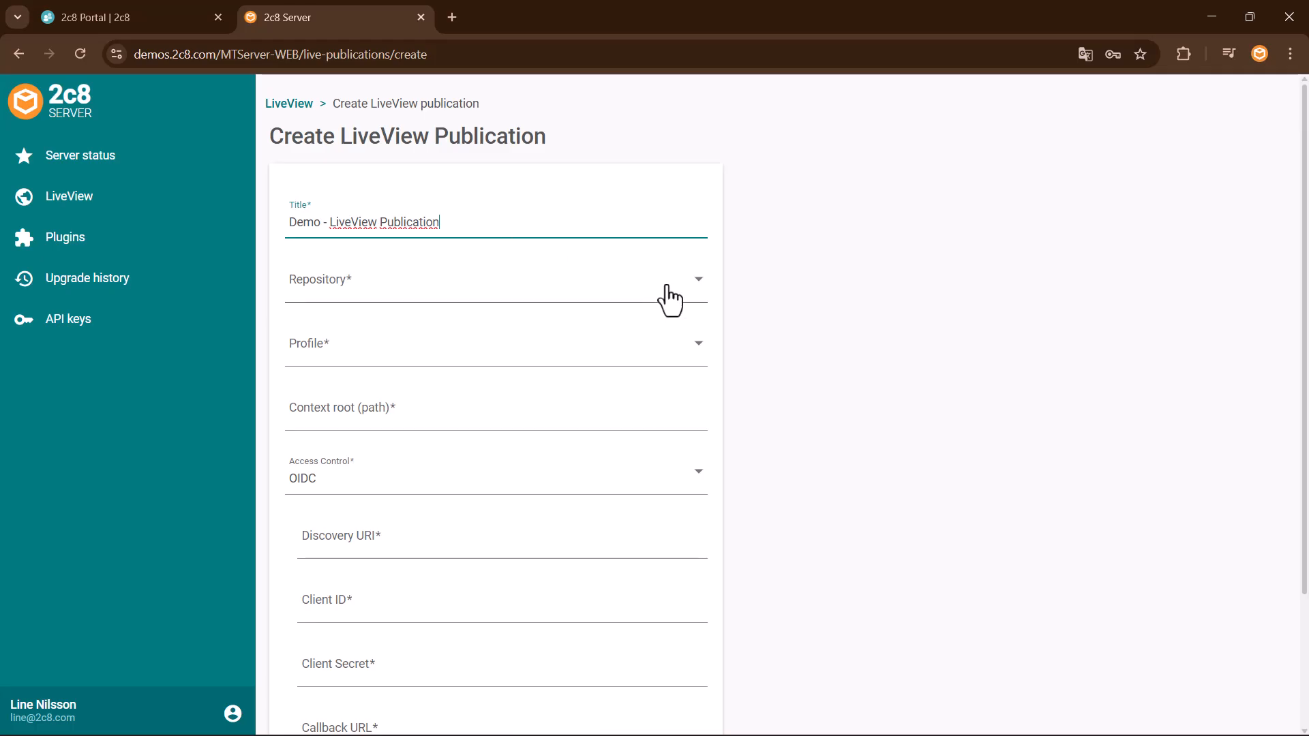
Set the publication's repository to Get started - Repo
click(684, 301)
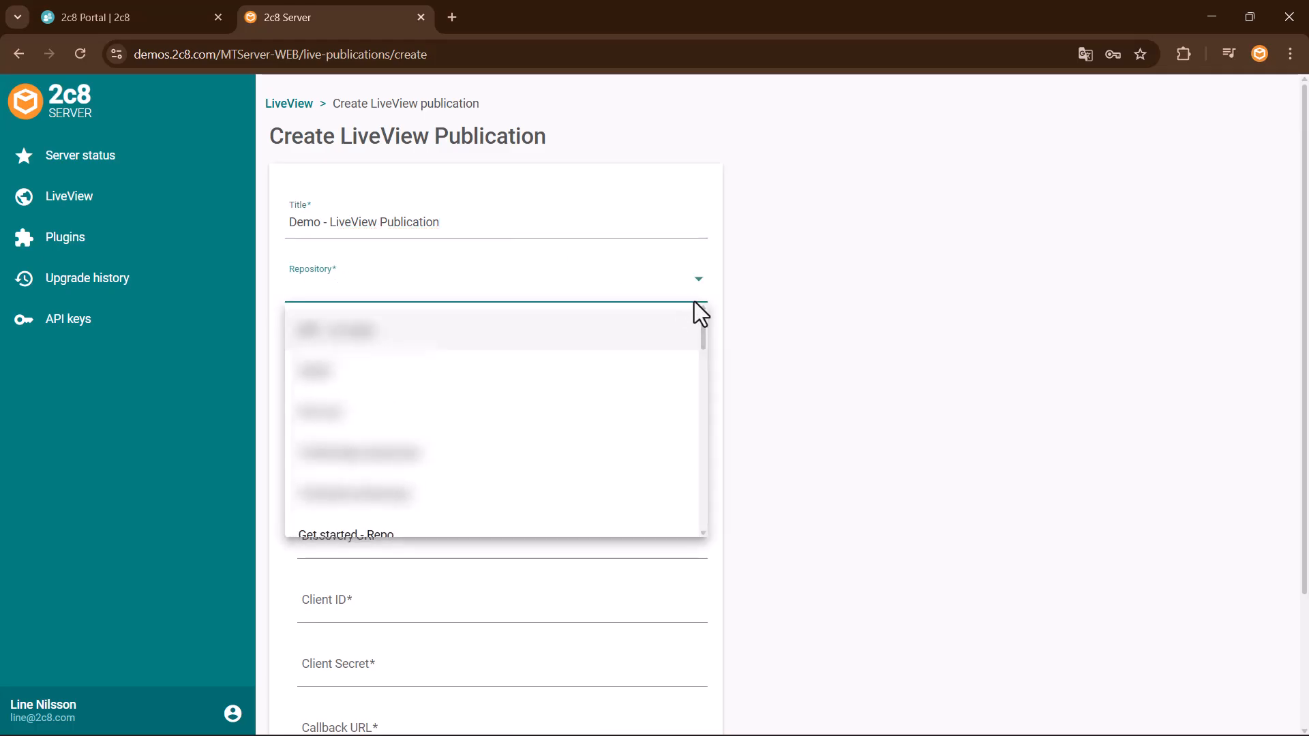
drag(702, 318, 704, 333)
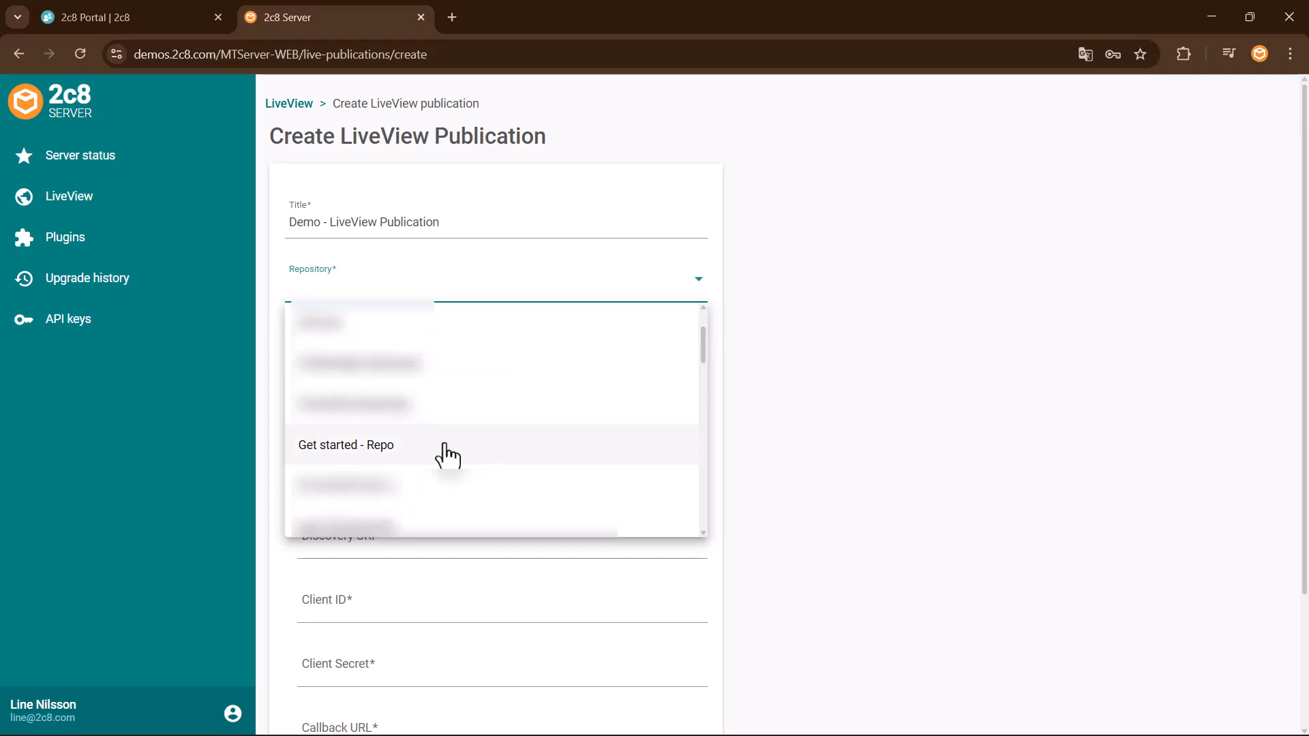
click(448, 458)
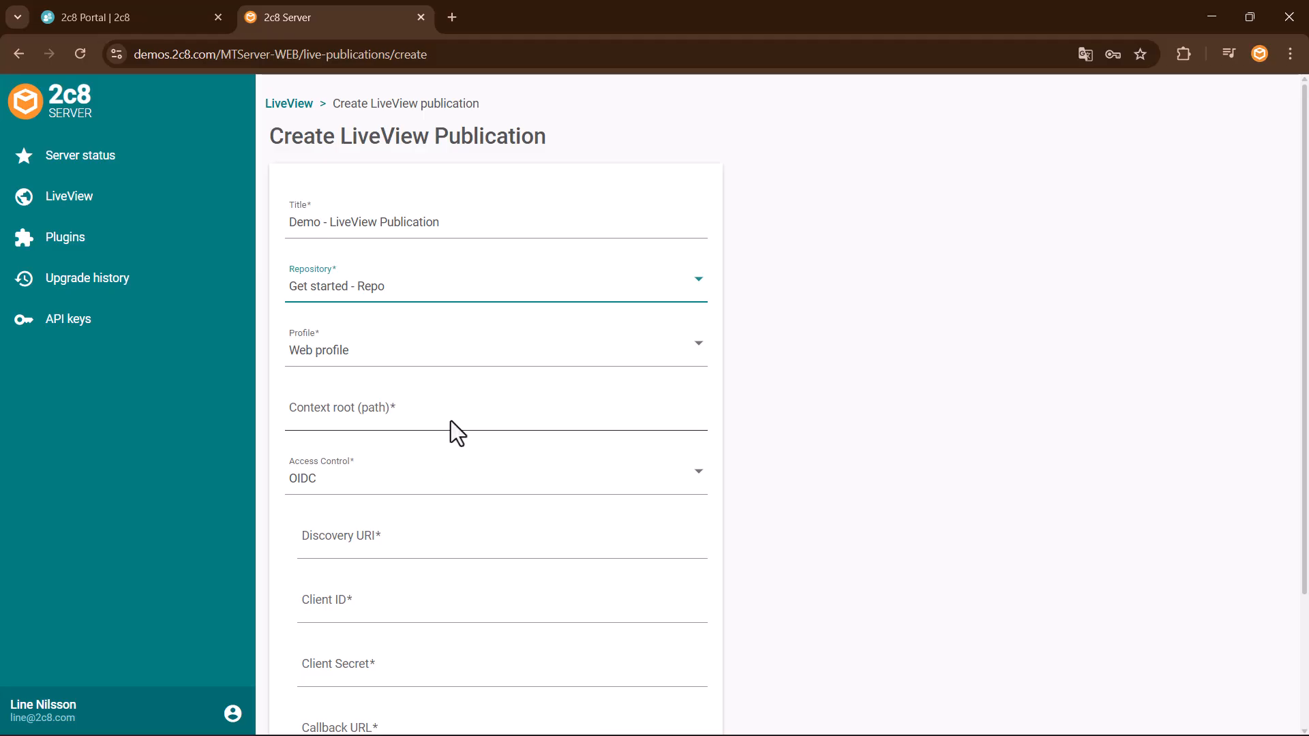
Select Web profile as the publication's profile and set the context root to /processes
click(468, 360)
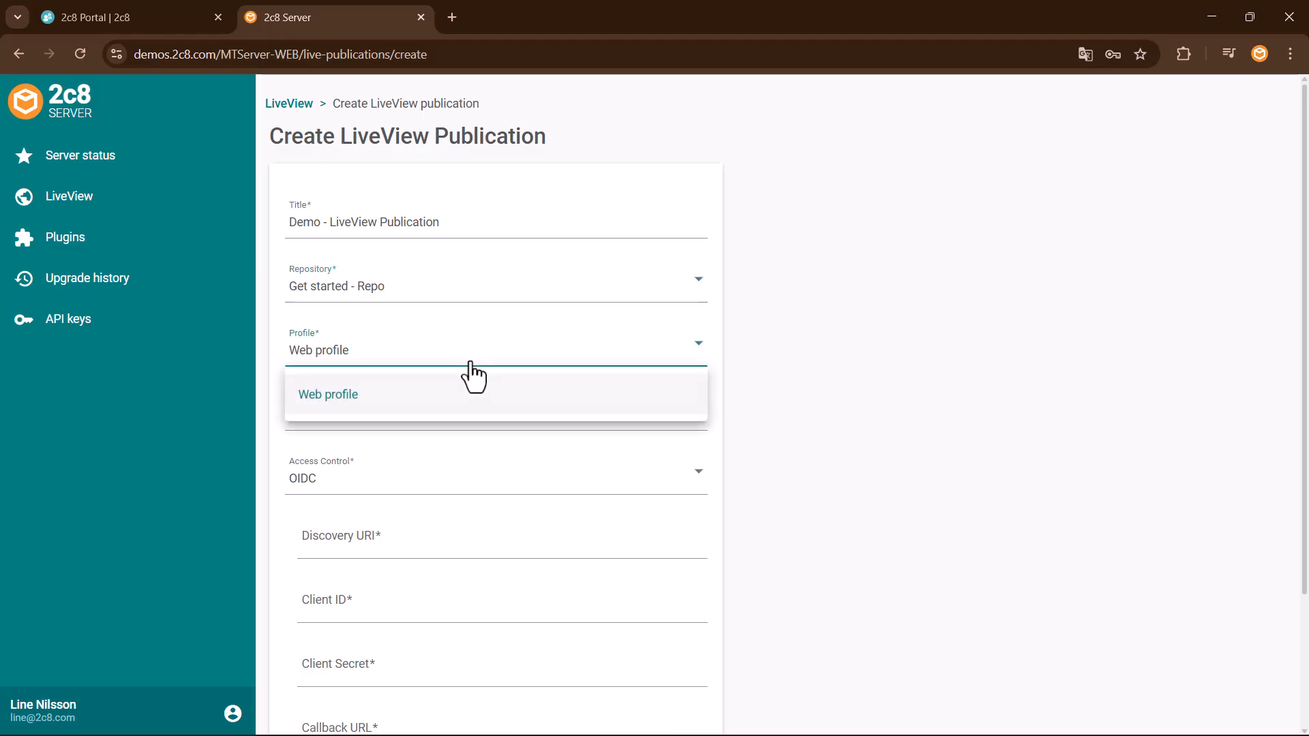
click(411, 407)
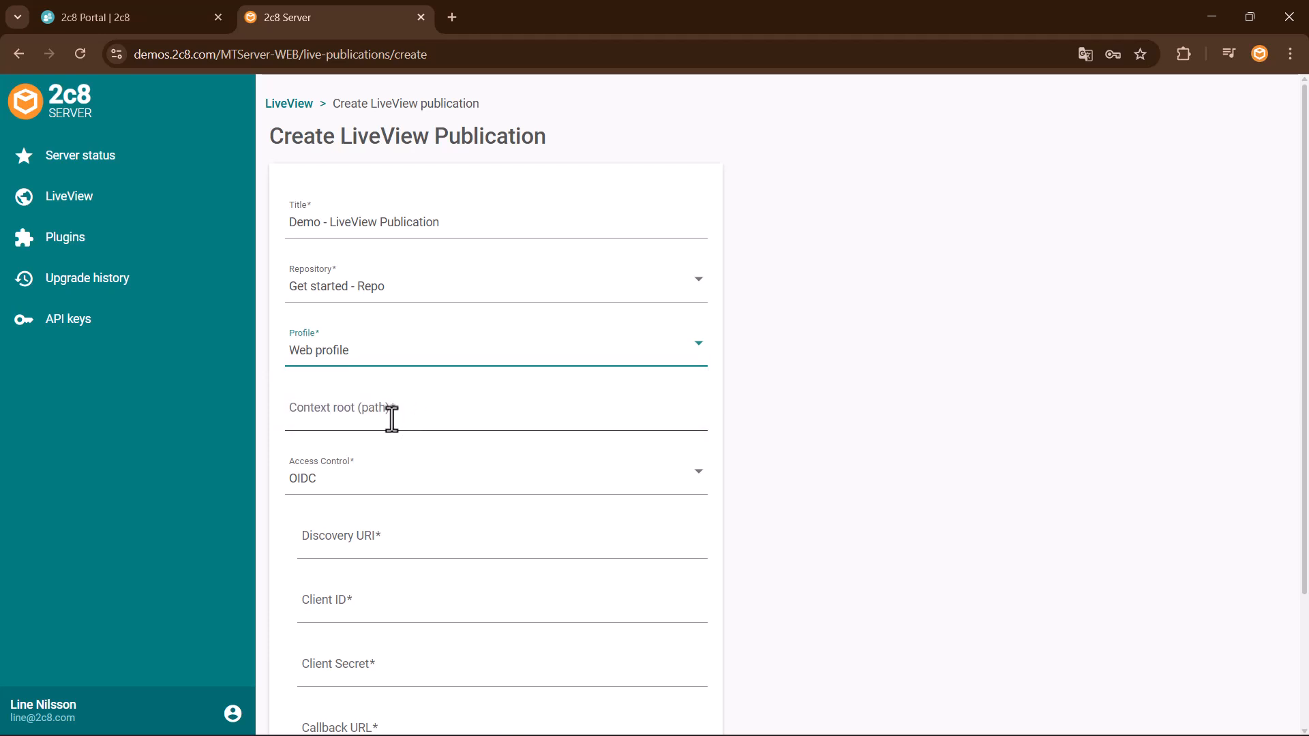
click(390, 420)
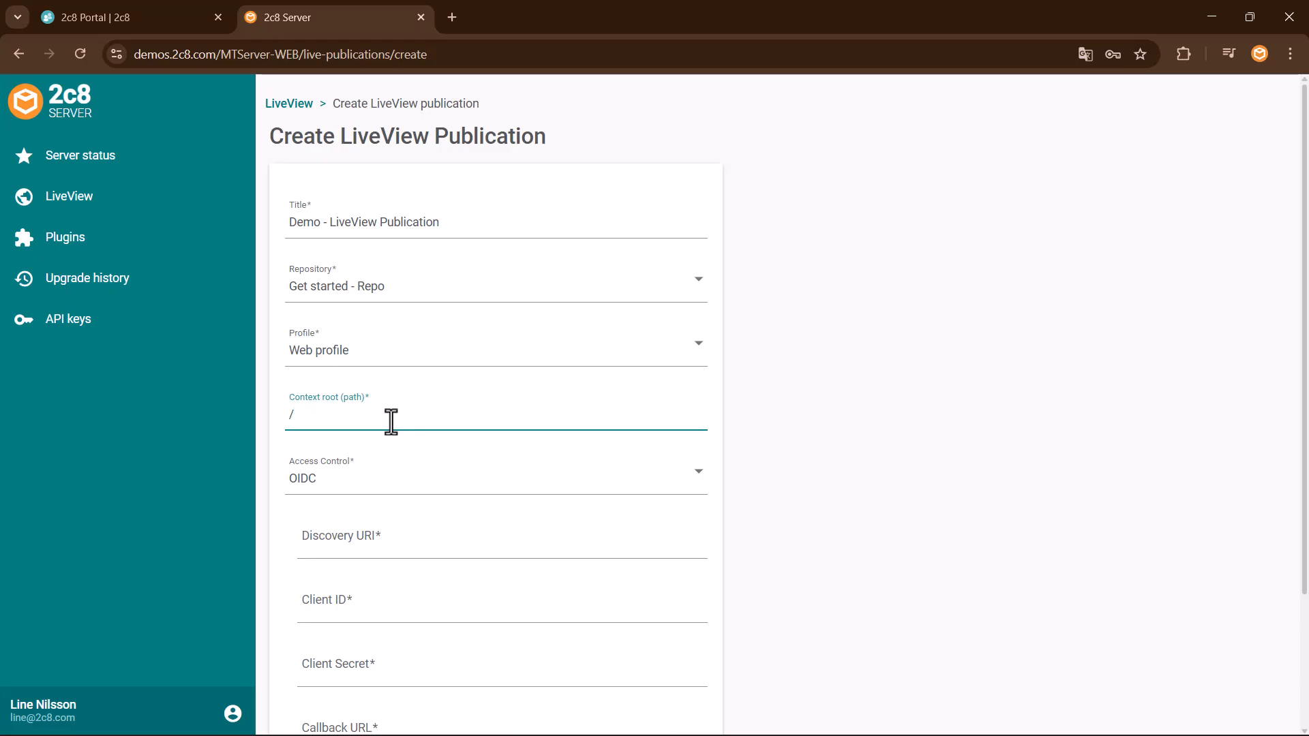
text(processes)
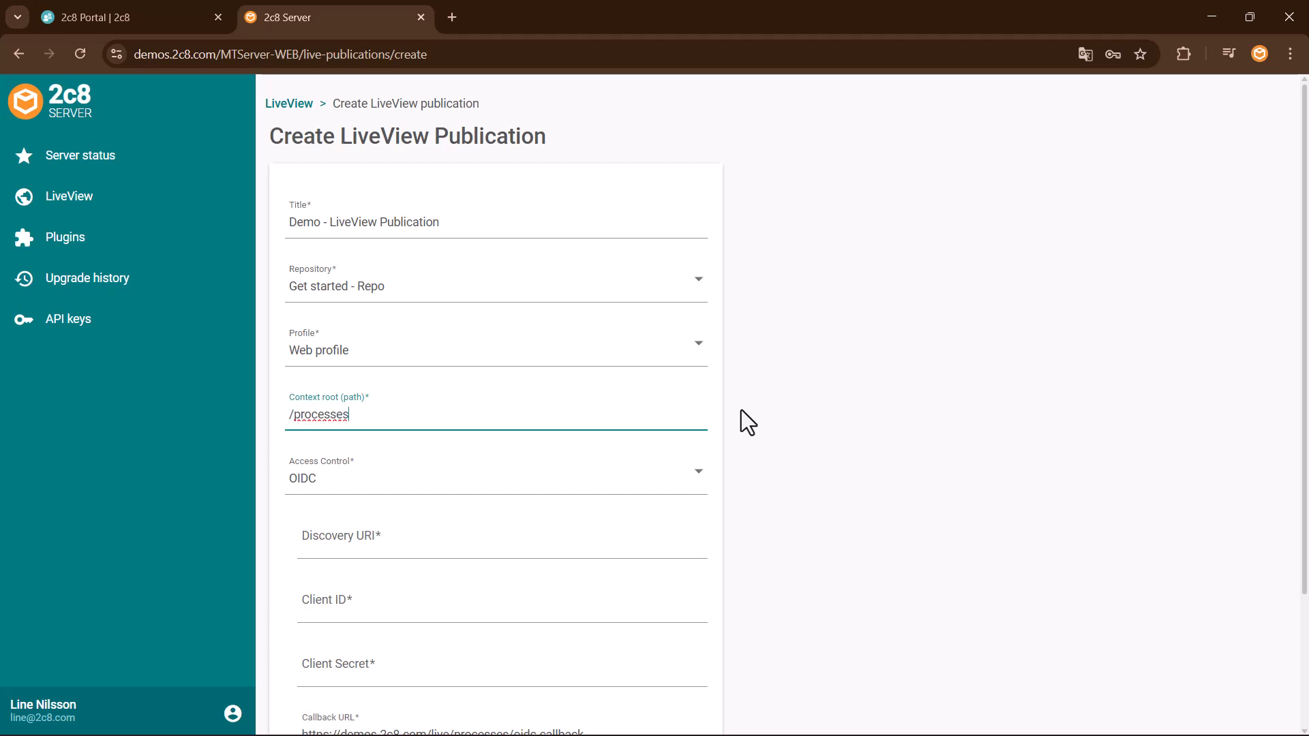
Try OIDC and IP range restriction as the publication's access control and review the settings each one requires
click(700, 490)
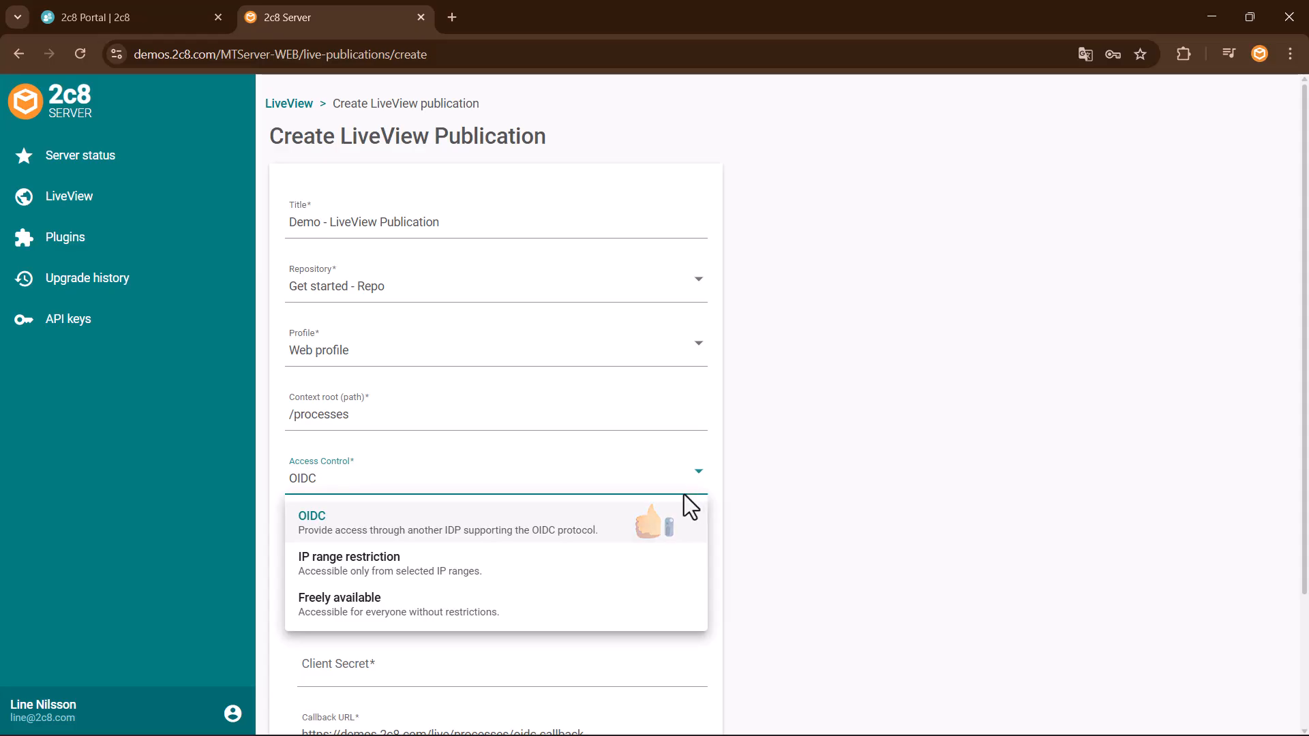
click(669, 536)
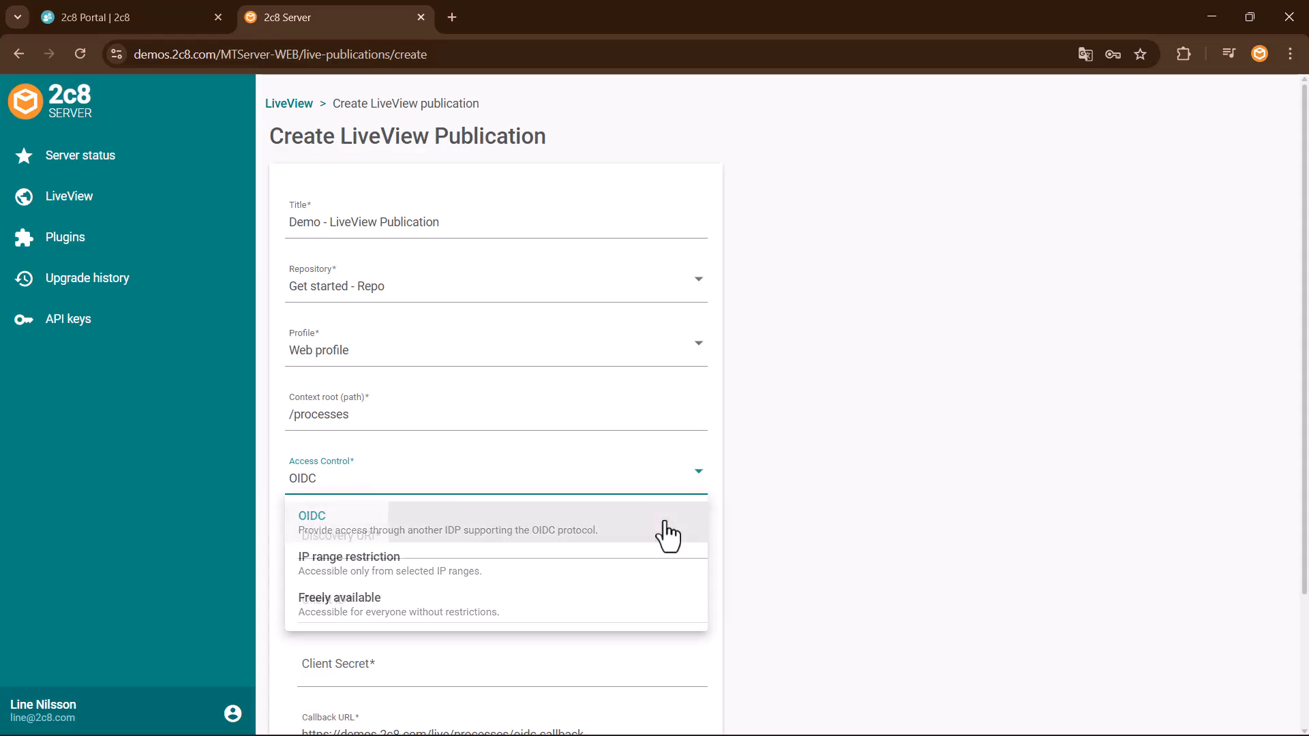
scroll(780, 521, down, 3)
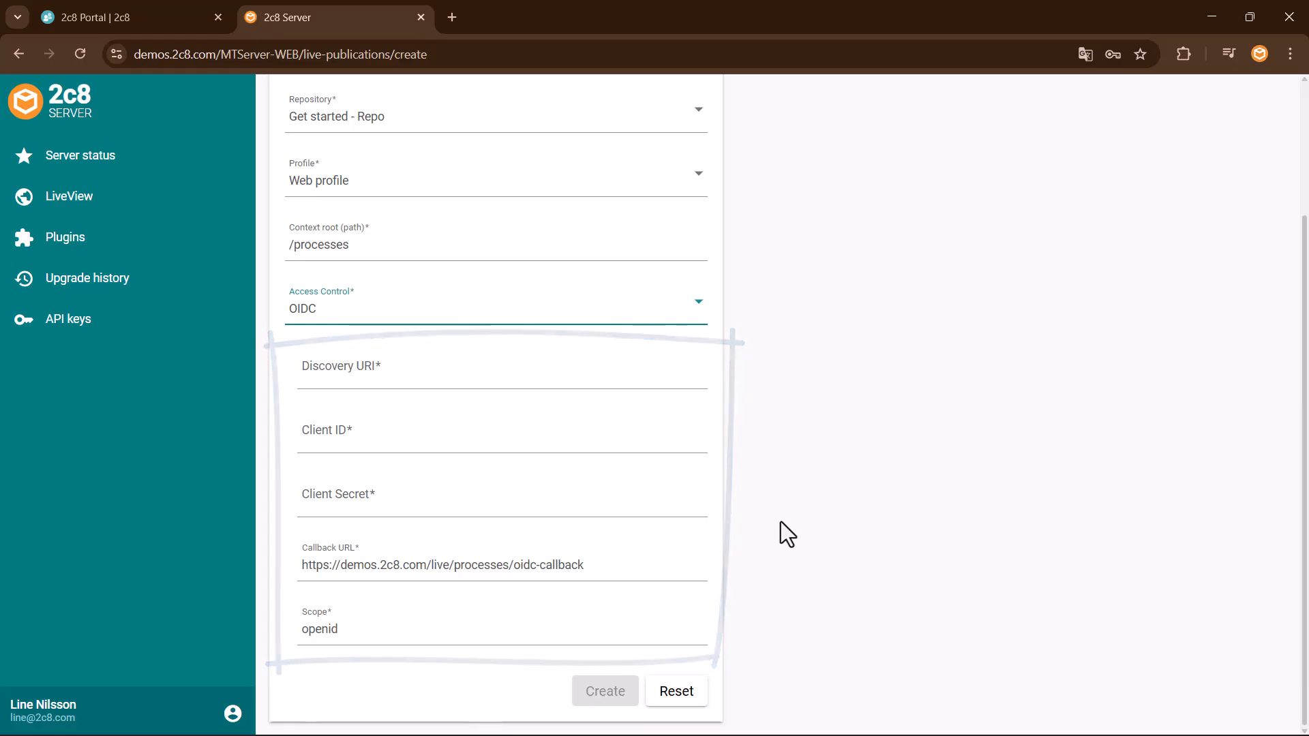
click(700, 314)
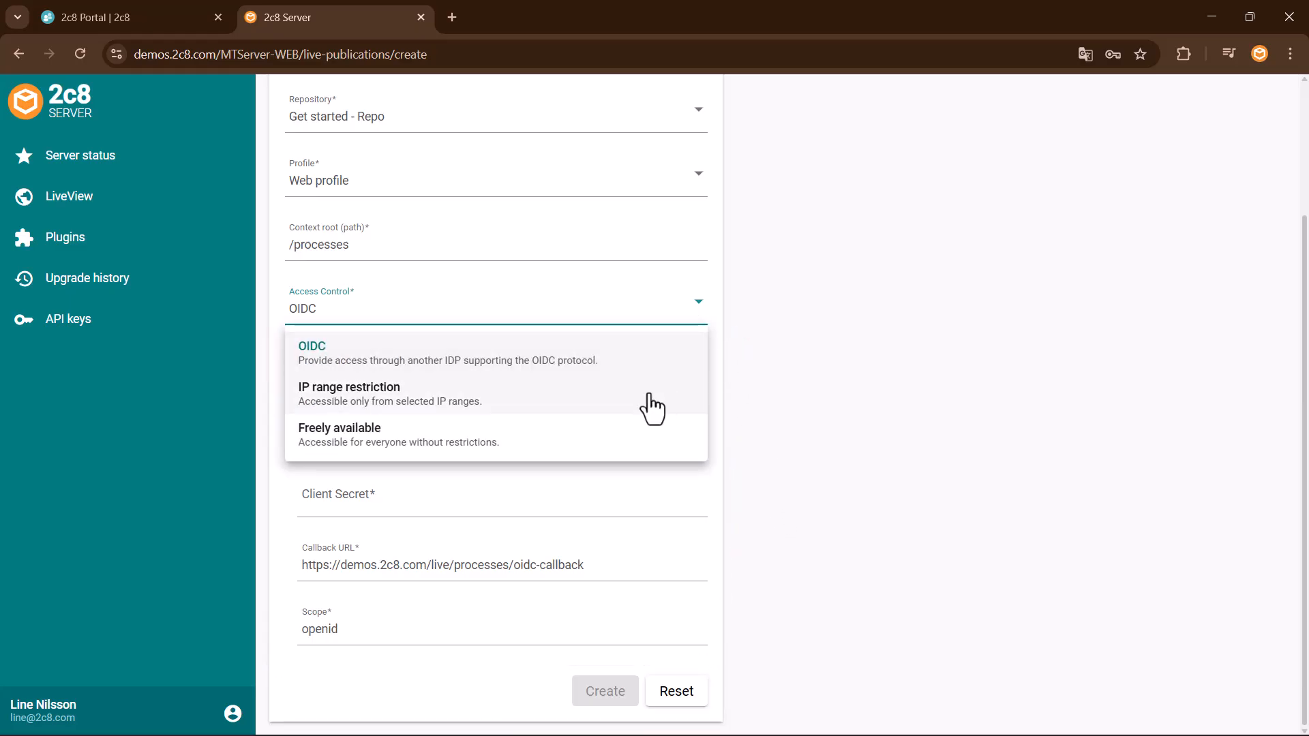
click(652, 407)
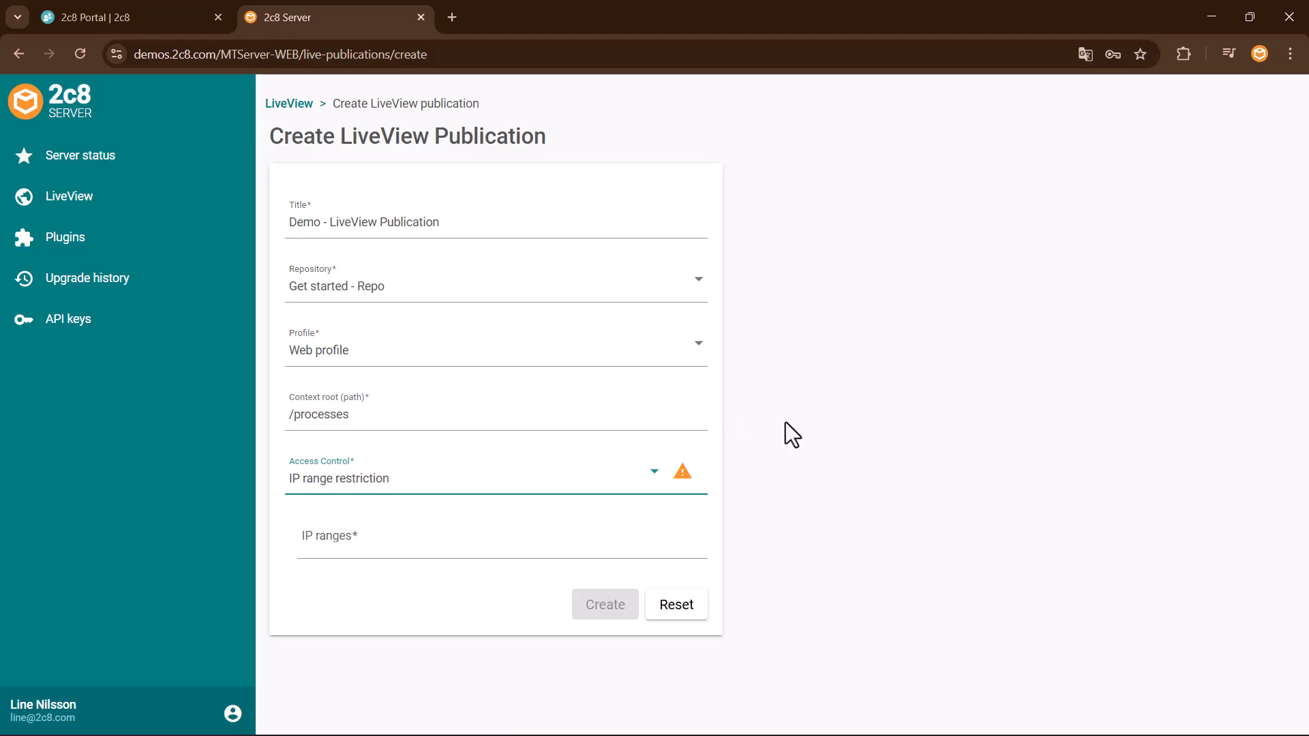
mouse_move(686, 478)
Set the access control to Freely available, confirm the unrestricted access and create the publication
click(655, 474)
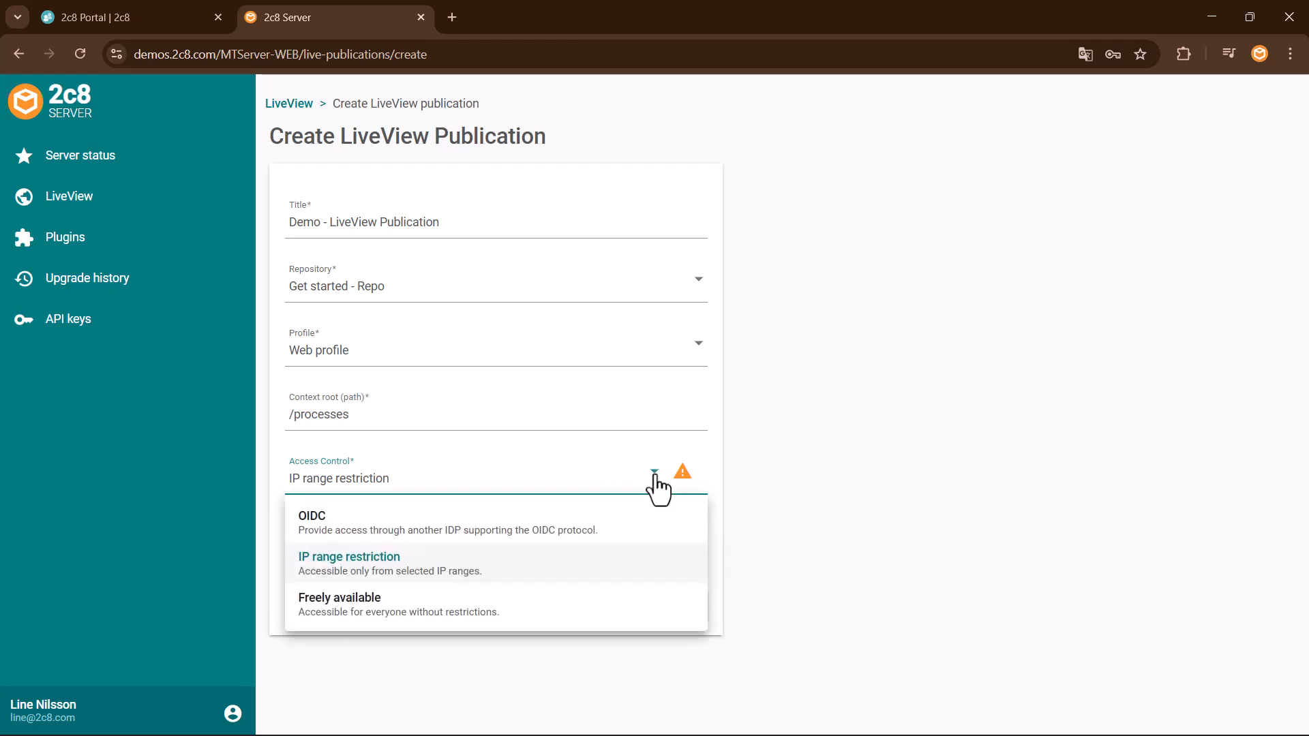
click(600, 603)
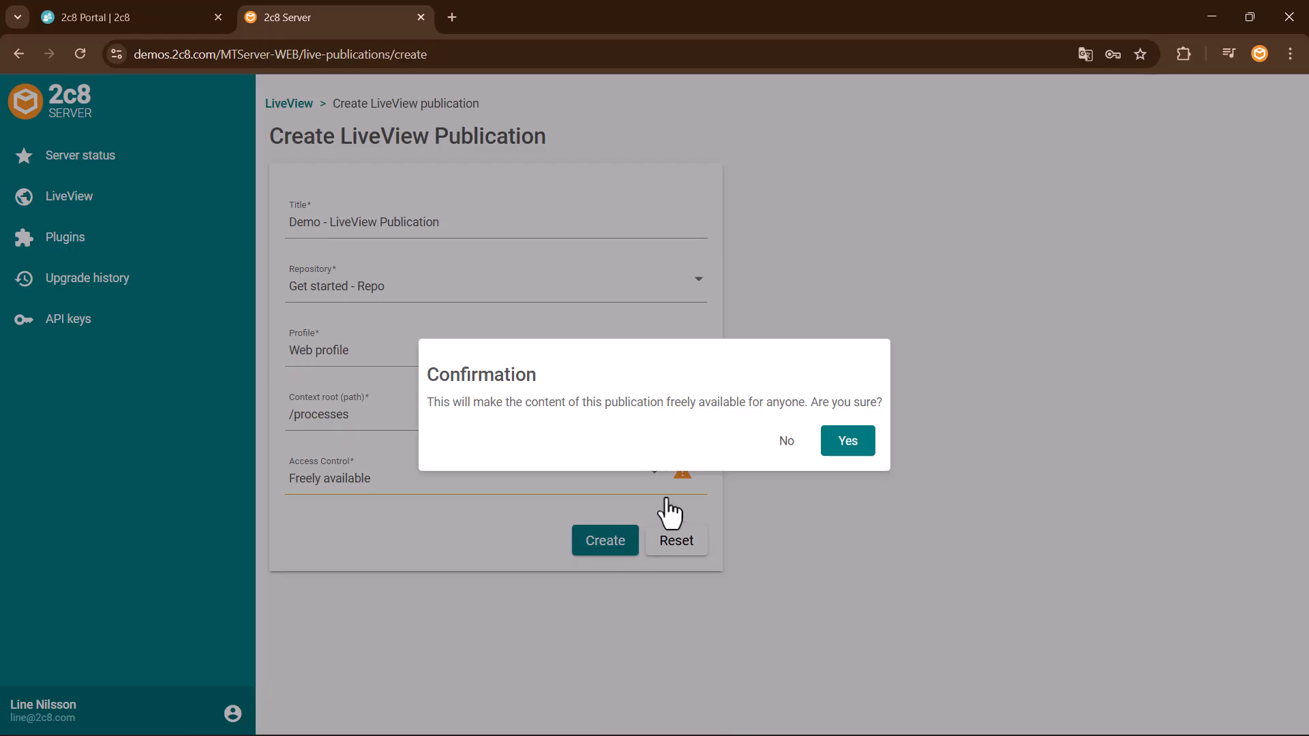
click(845, 447)
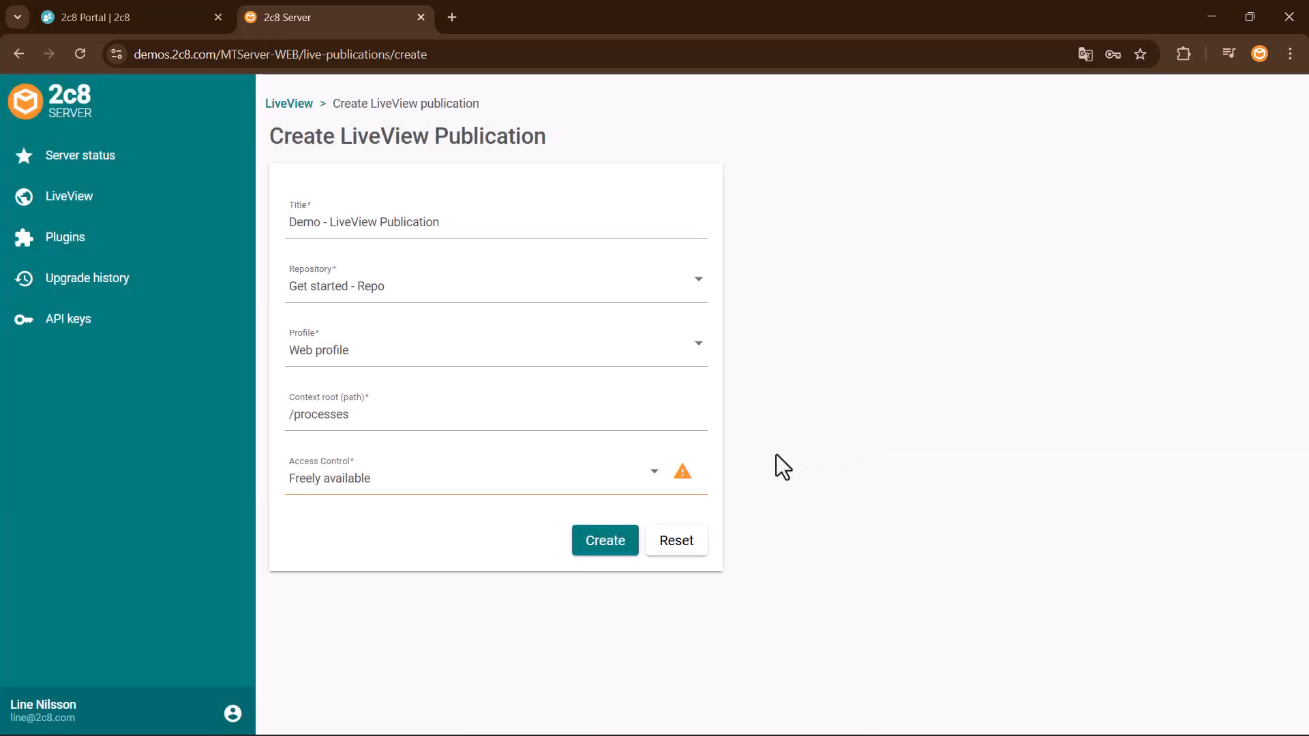
mouse_move(688, 483)
click(604, 545)
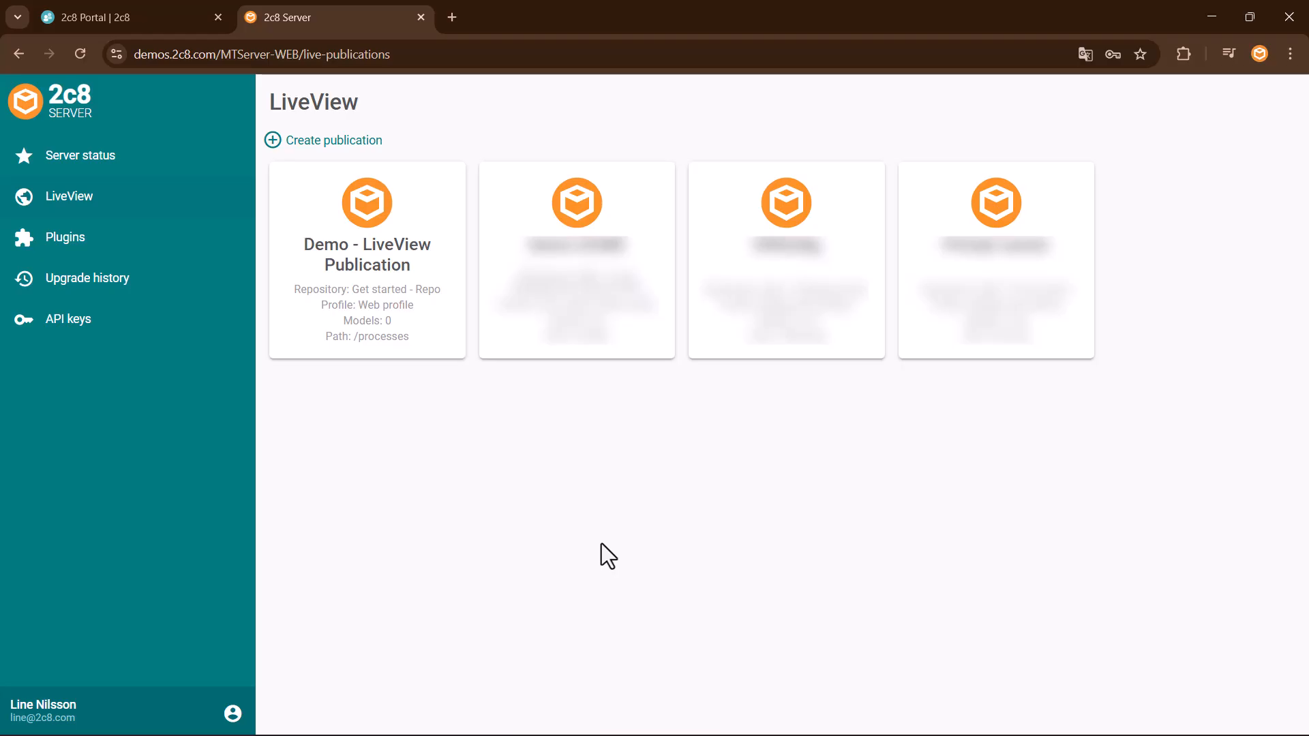
drag(224, 54, 123, 54)
key(ctrl+c)
click(460, 13)
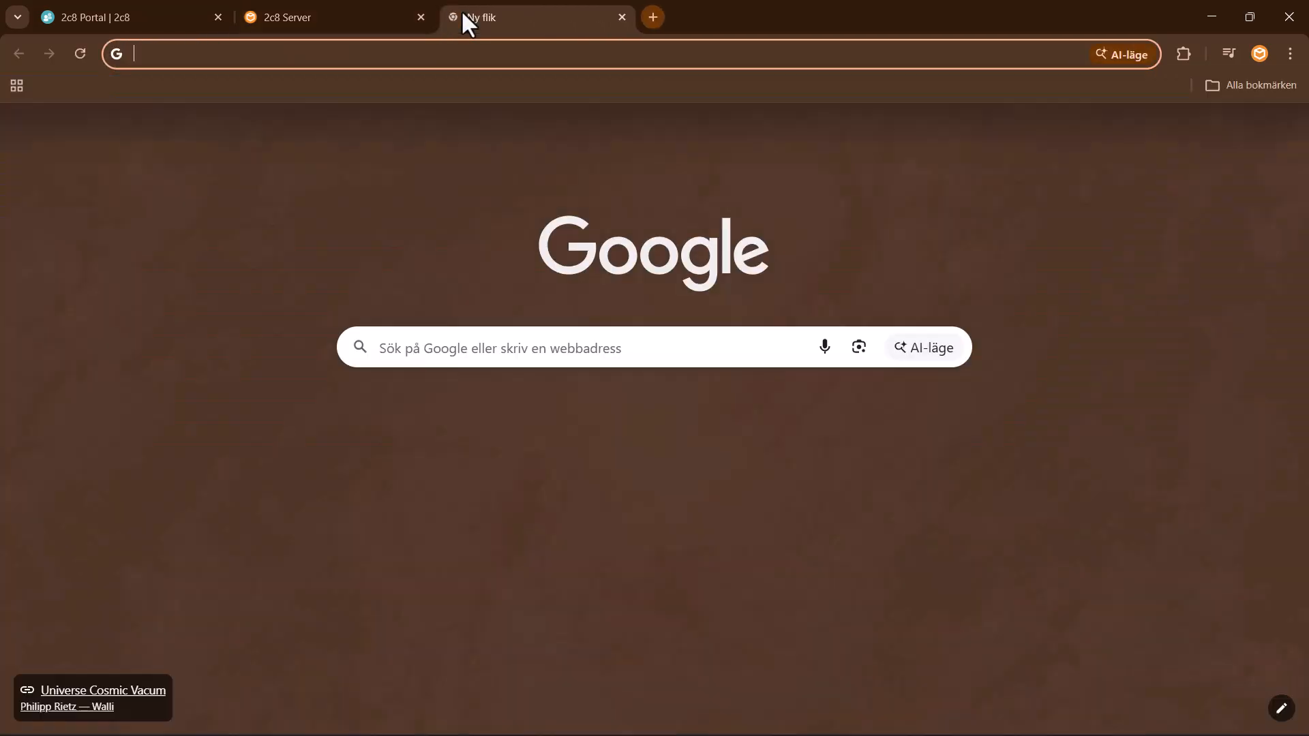
key(ctrl+v)
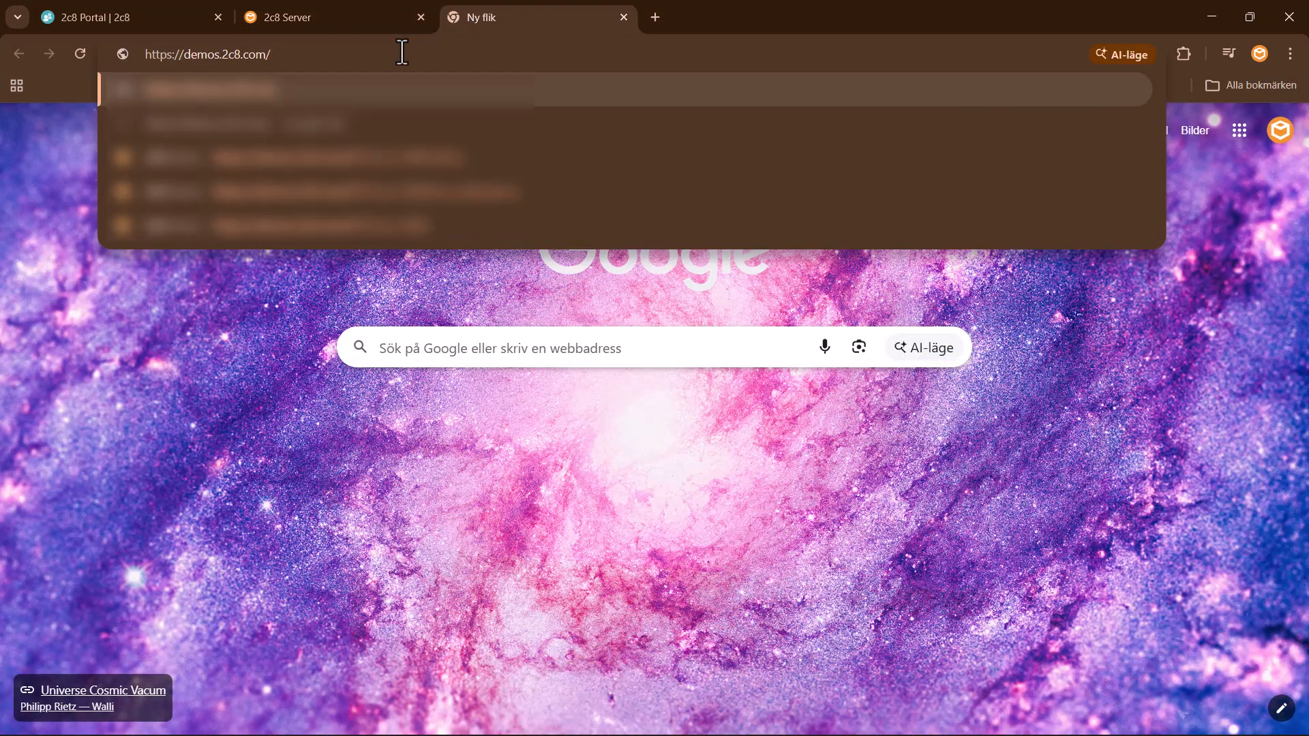
text(live)
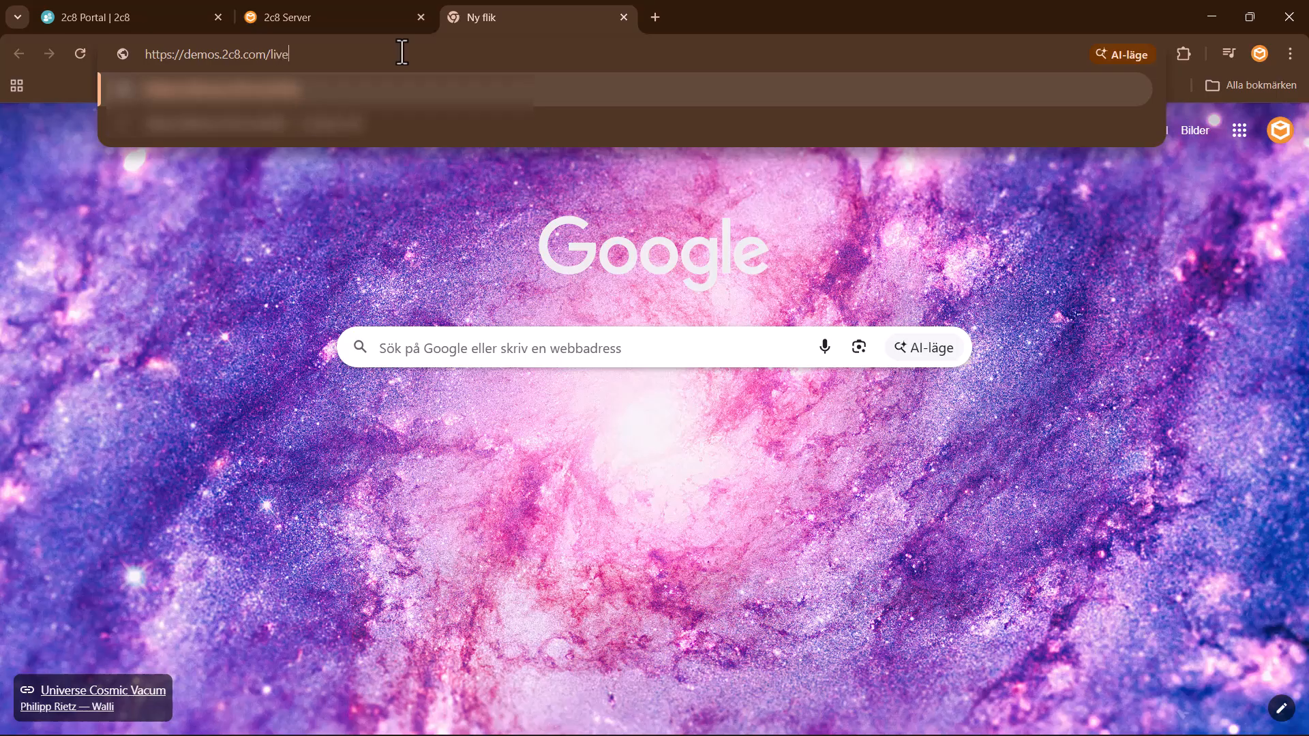
text(/processes)
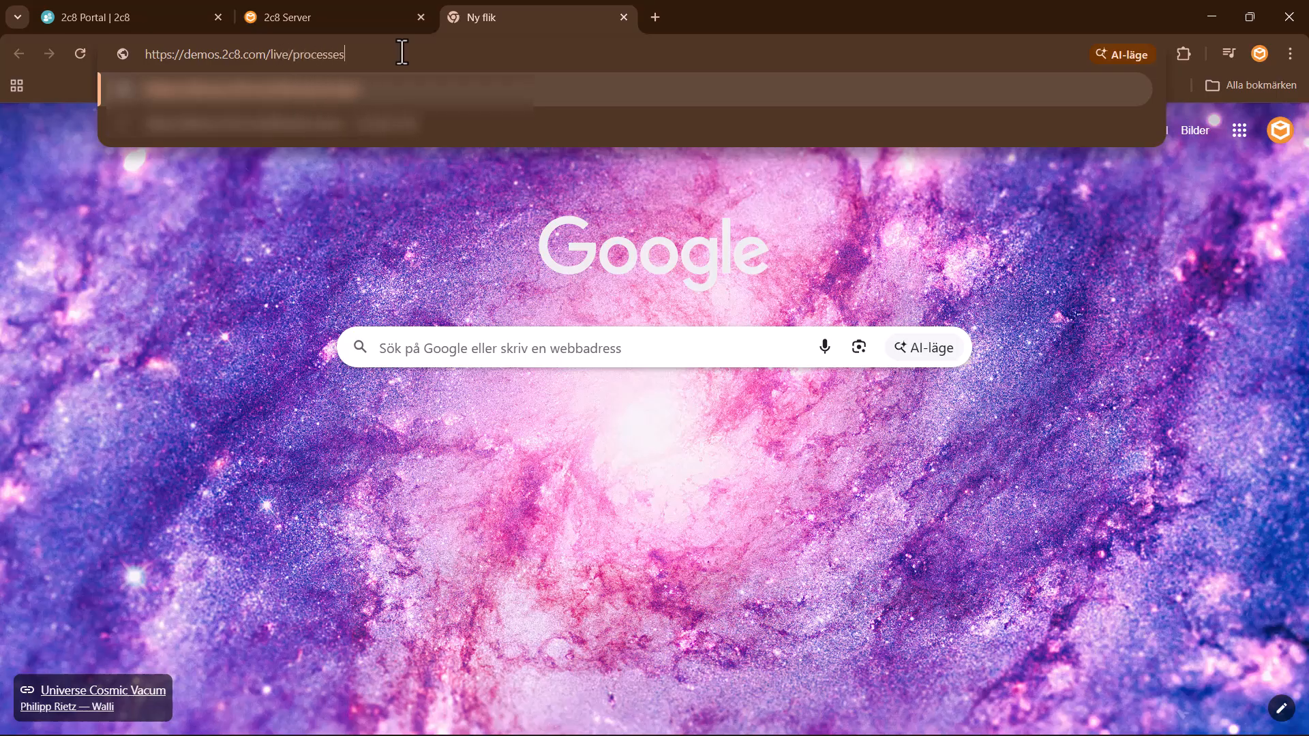
key(Return)
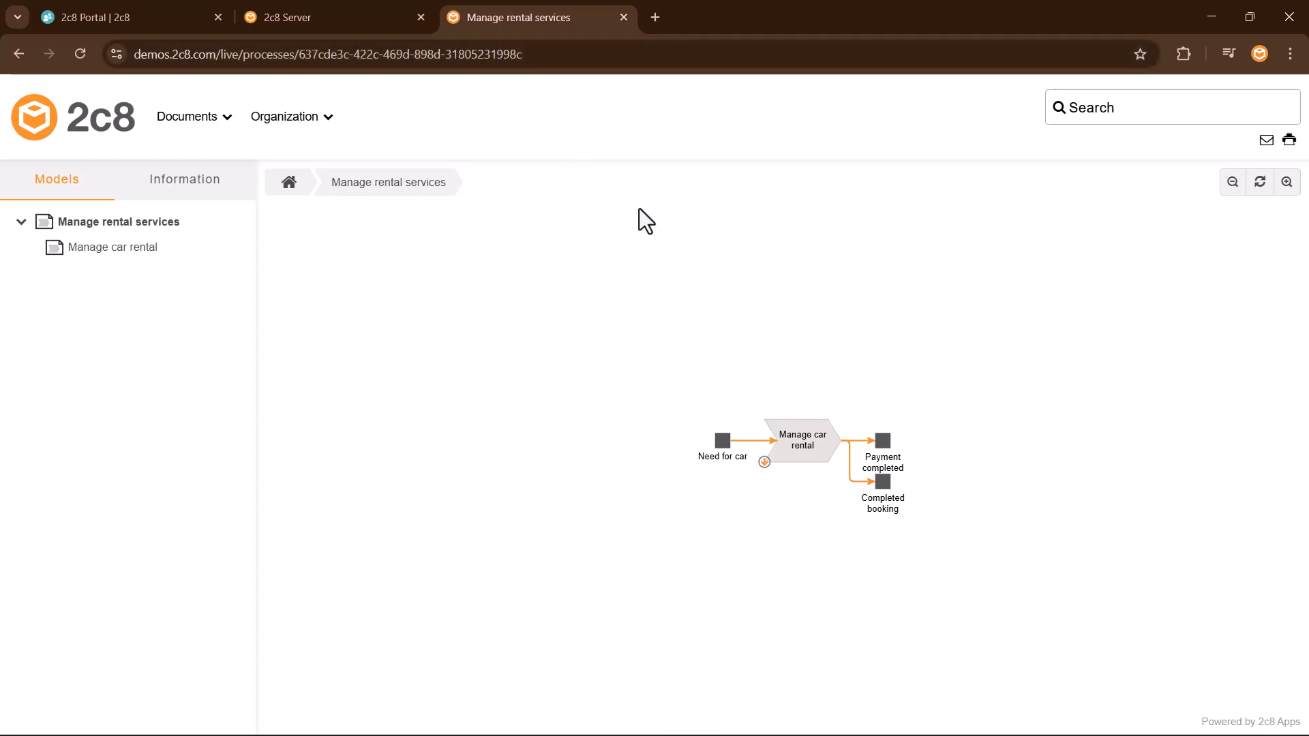
Open the Manage car rental submodel and inspect the details of Pick up car and Use car
click(764, 463)
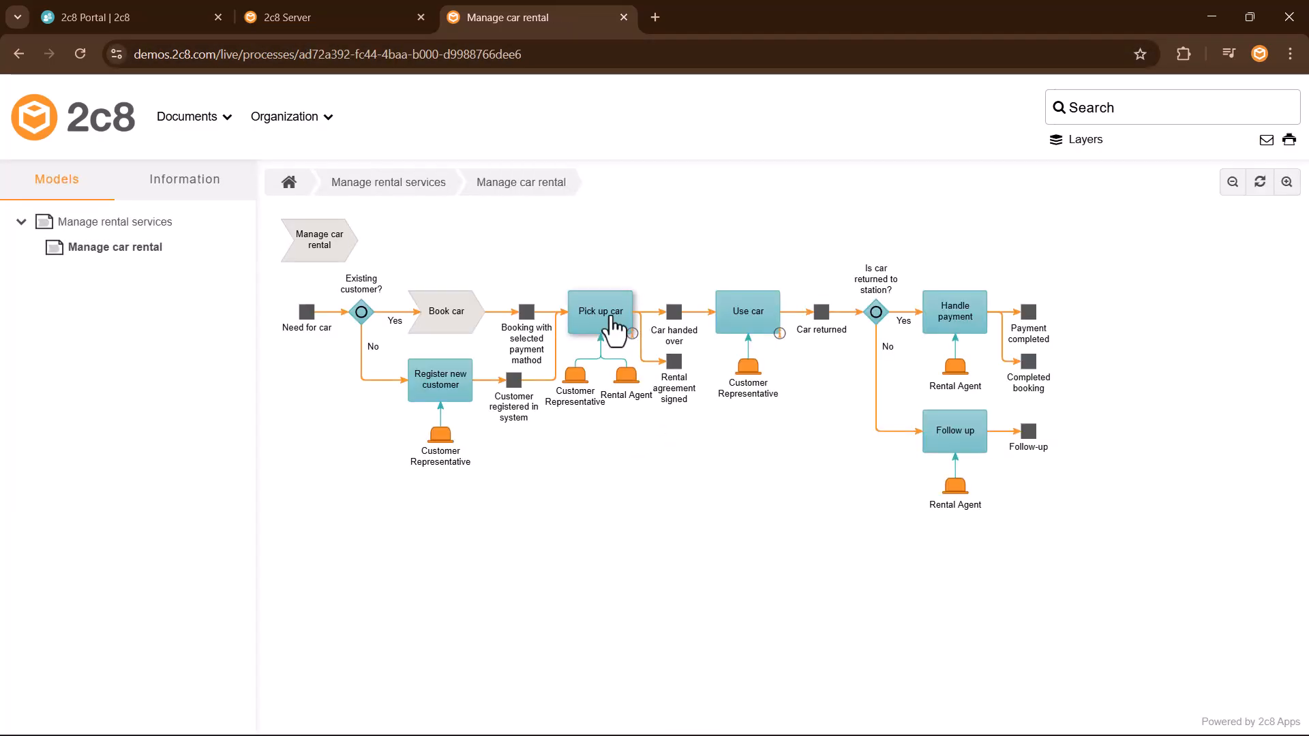
click(612, 325)
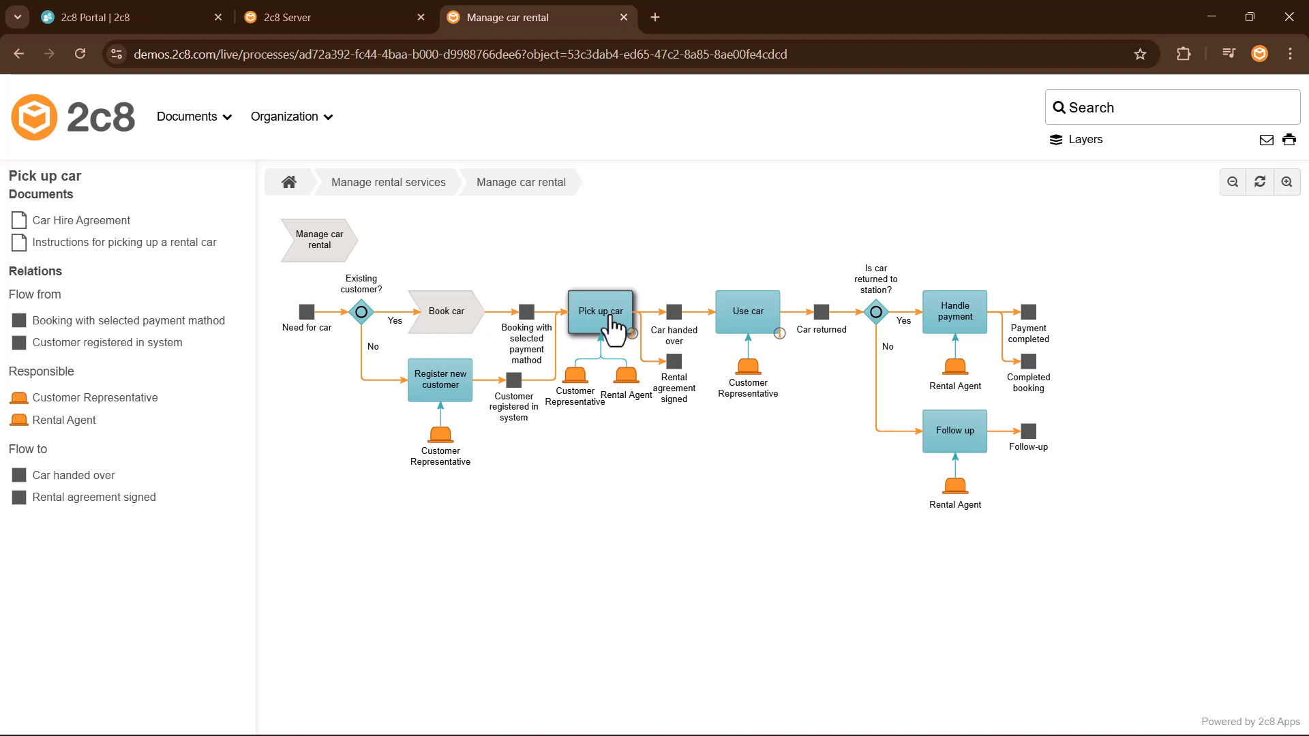
click(745, 326)
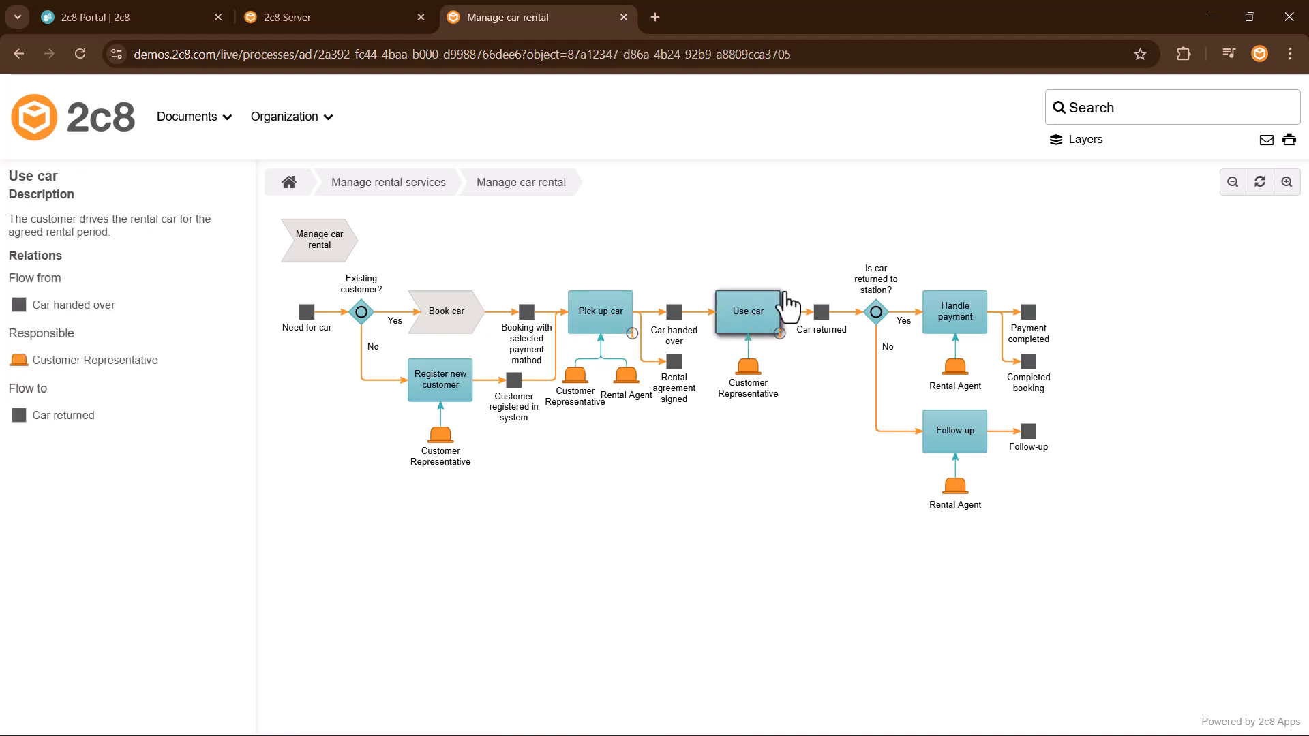
Hide and show the Responsible layer in the submodel, and return to the Manage rental services start model
click(1057, 143)
click(1189, 178)
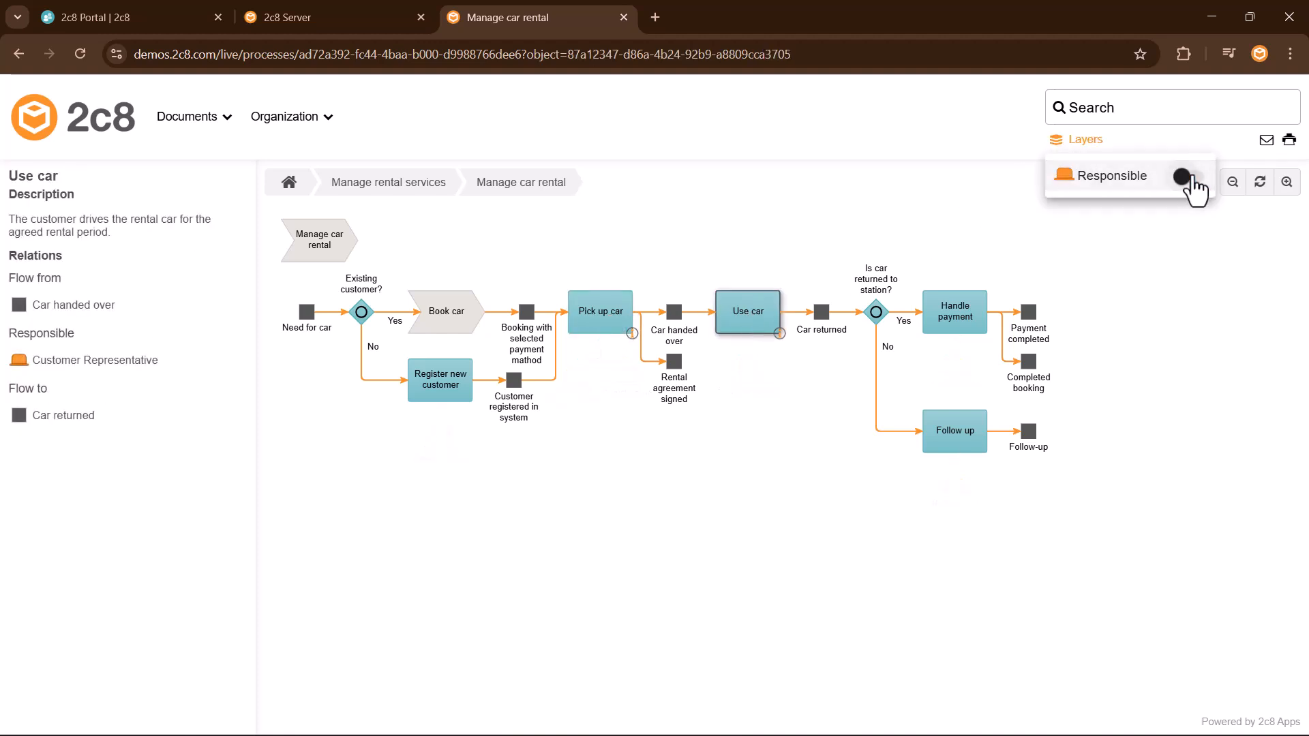
click(1190, 179)
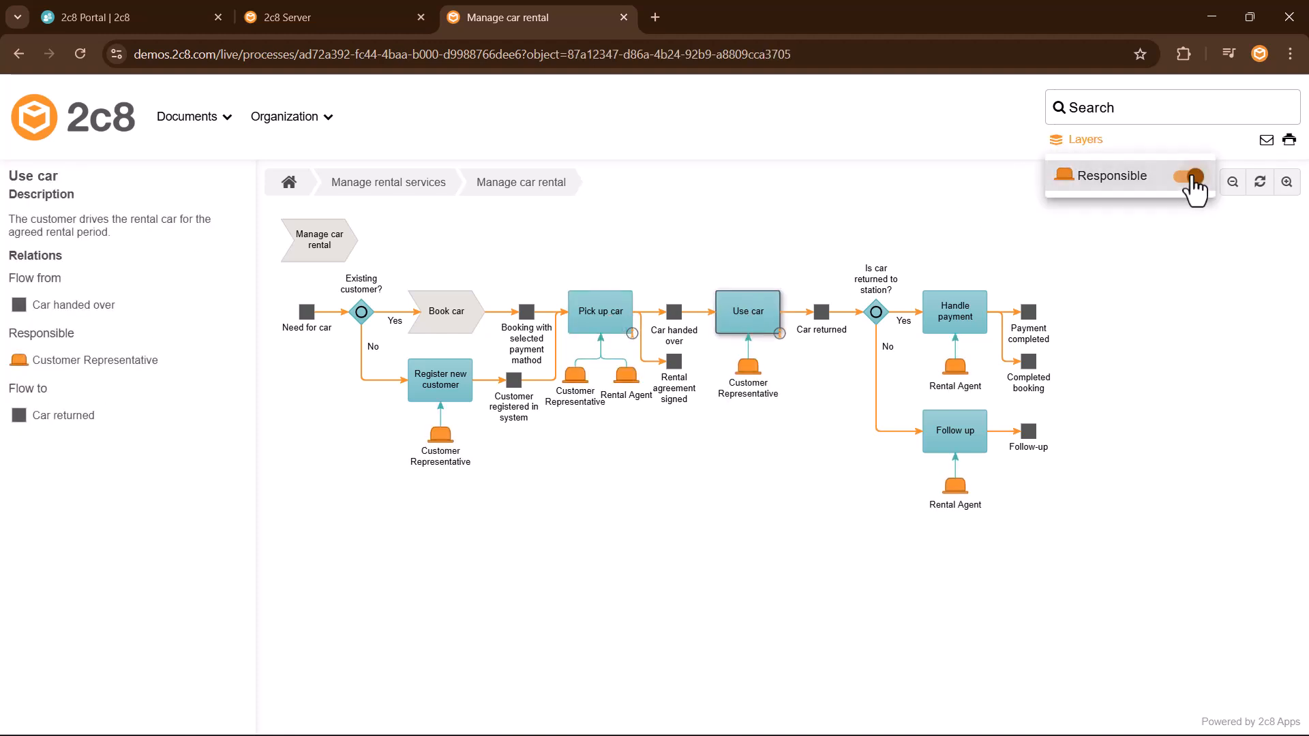
click(334, 211)
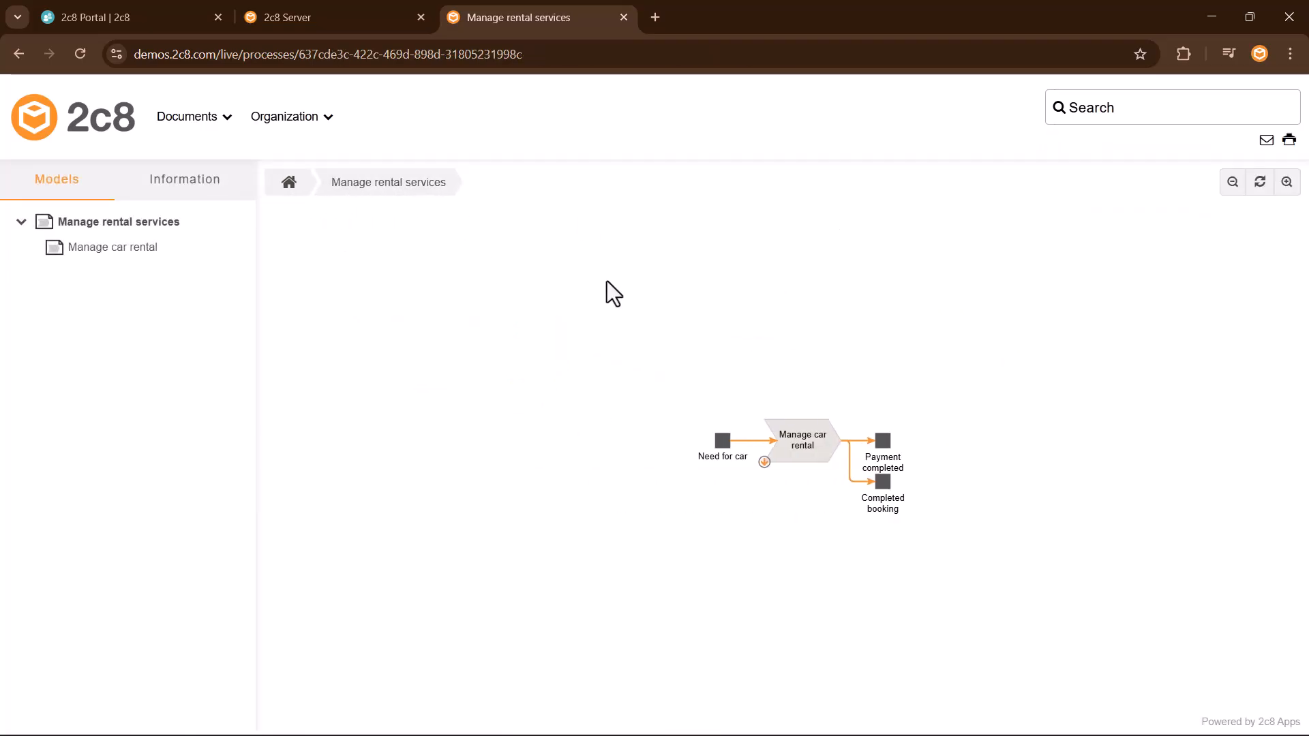
View the organization's Positions and roles list and the Responsibility matrix, closing each one
click(293, 126)
click(293, 162)
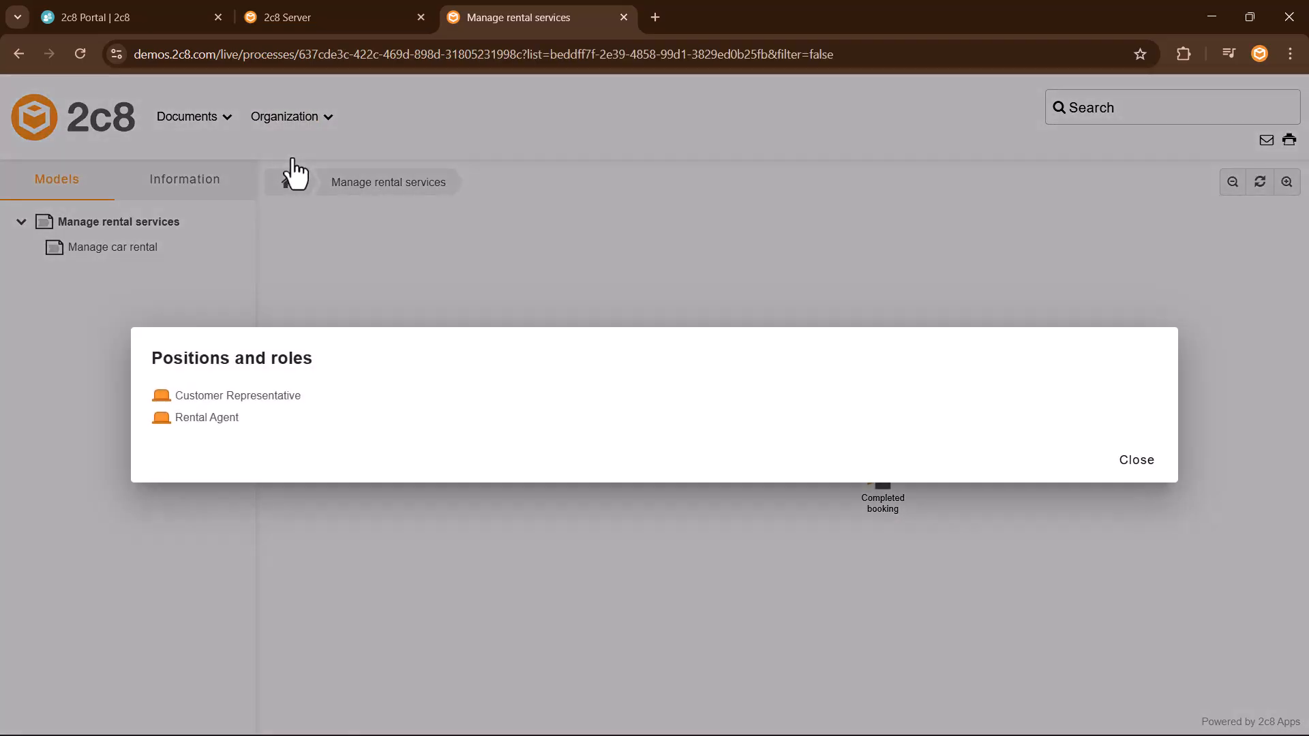
click(1135, 461)
click(286, 122)
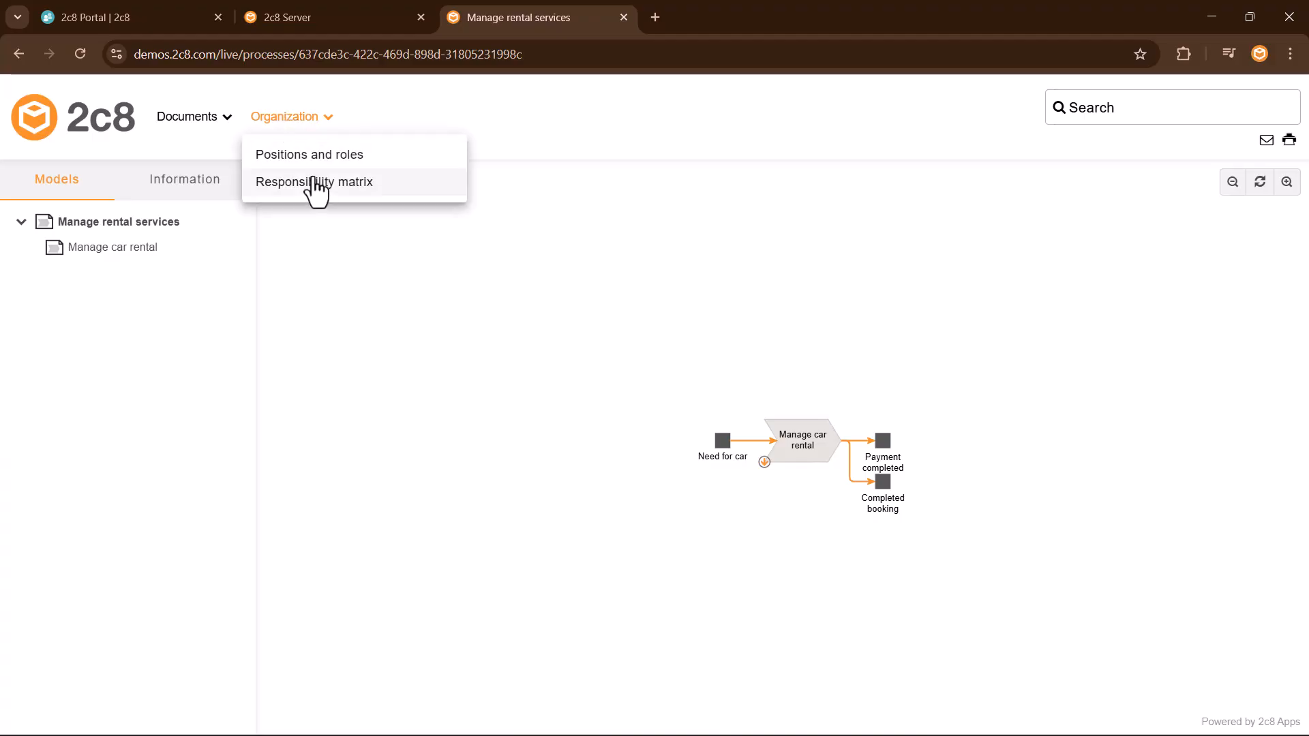
click(315, 182)
click(1231, 703)
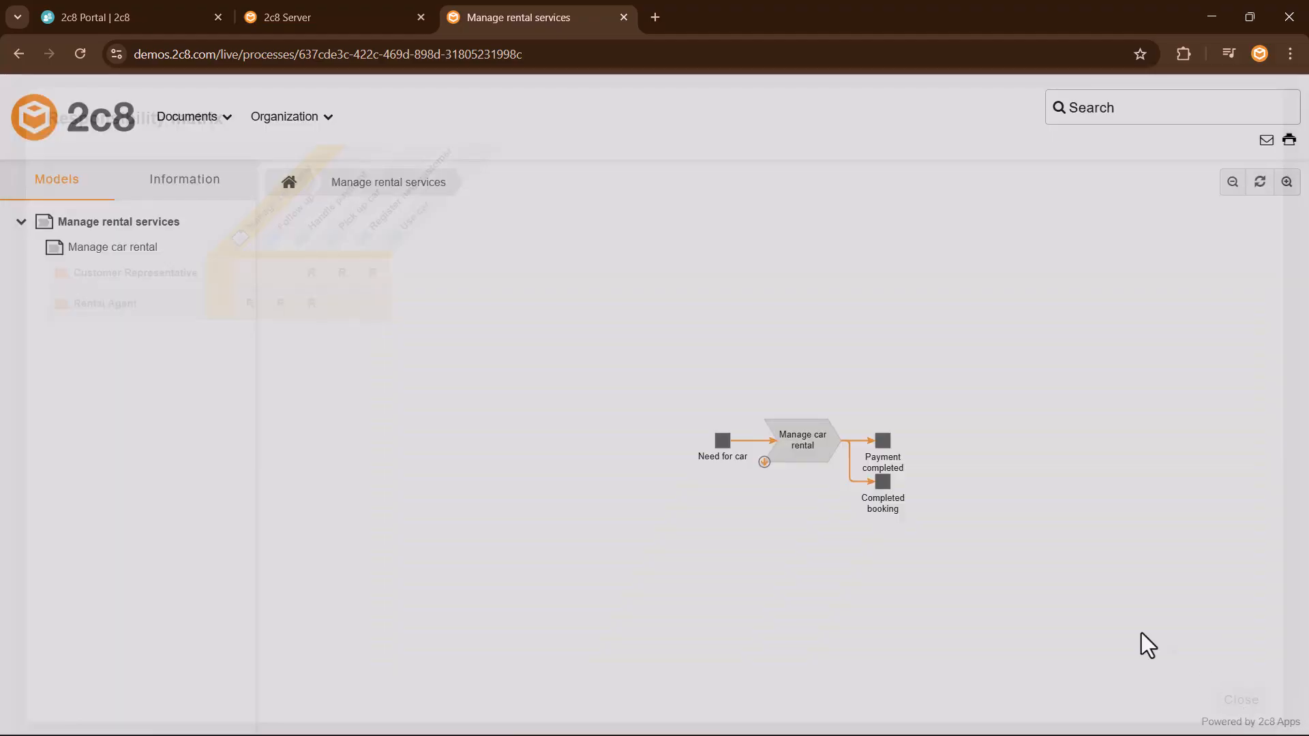
View the list of all documents in the publication and close it
click(222, 129)
click(213, 153)
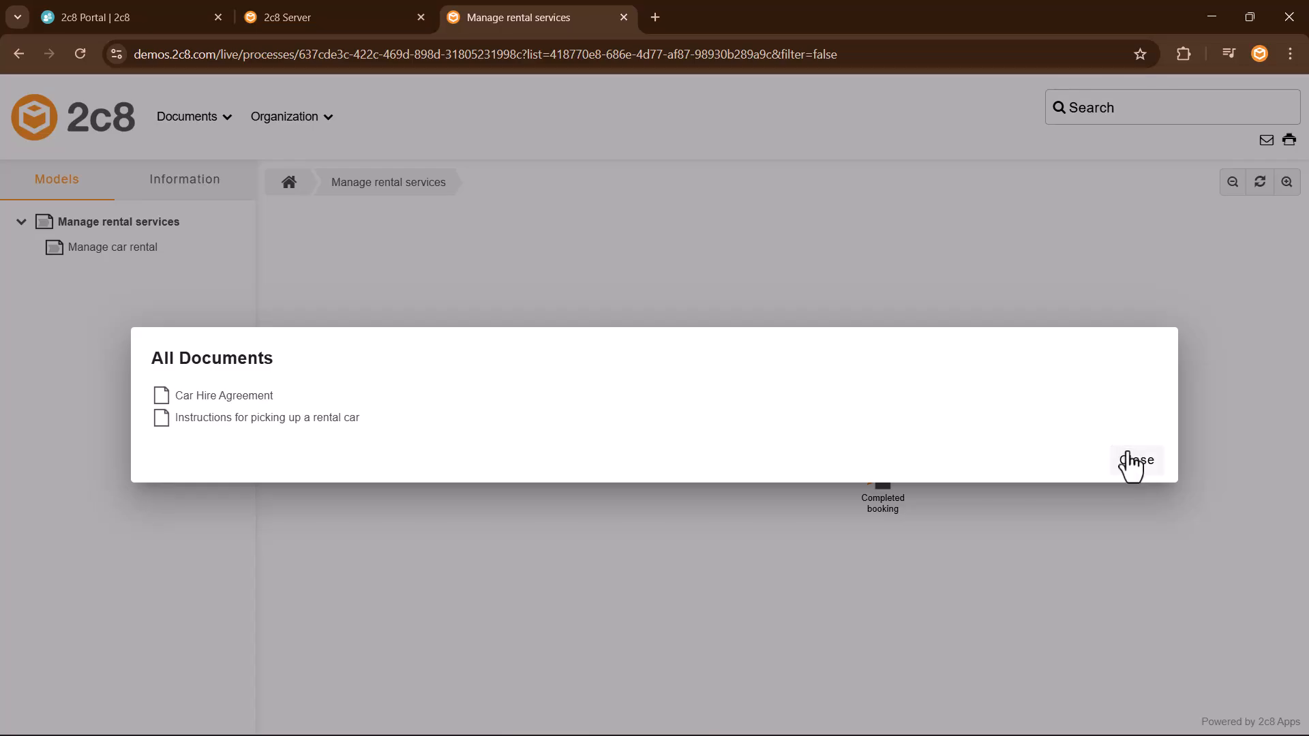
click(1133, 464)
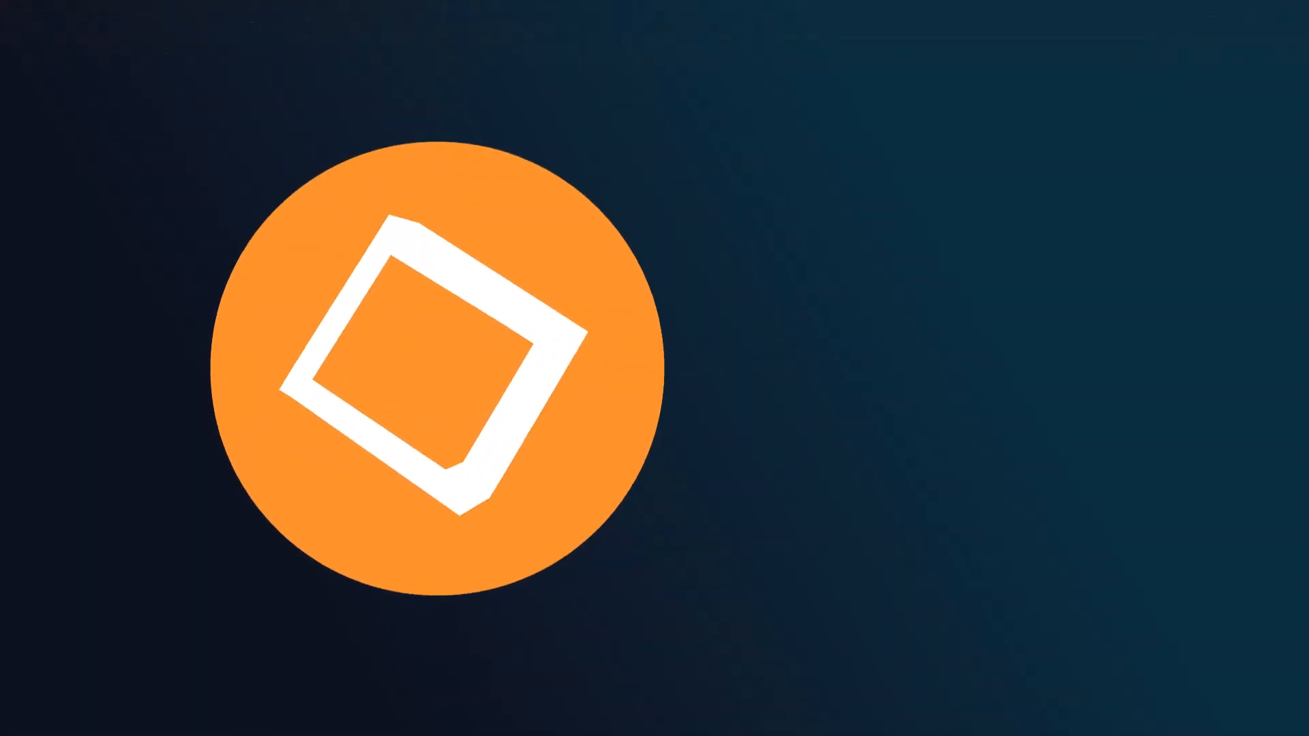